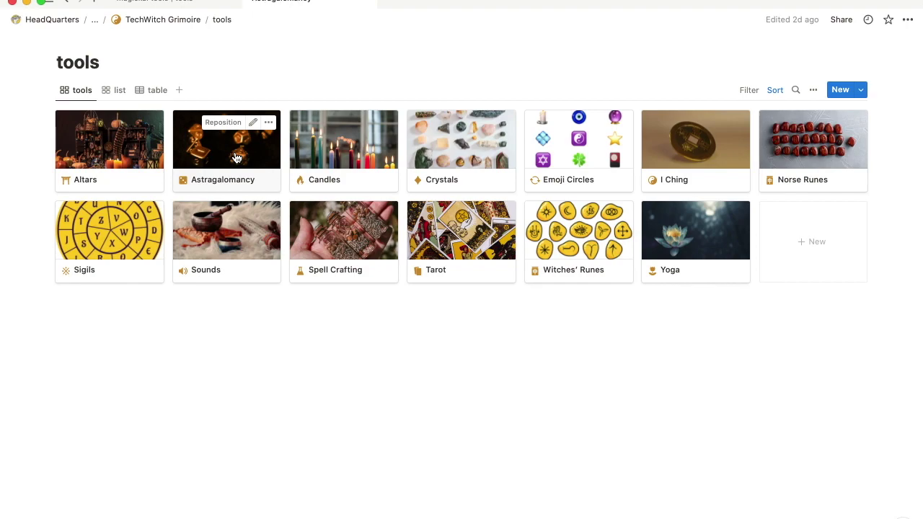
Open the Astragalomancy tool page and look over its Casting, Roll the dice and Reading sections
{"action": "left_click", "coordinate": [236, 157]}
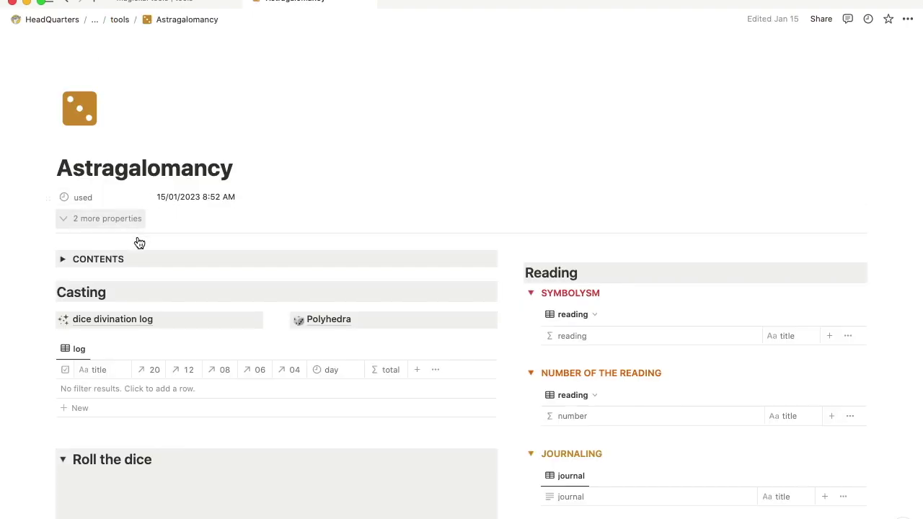
{"action": "scroll", "coordinate": [245, 278], "scroll_direction": "down", "scroll_amount": 5}
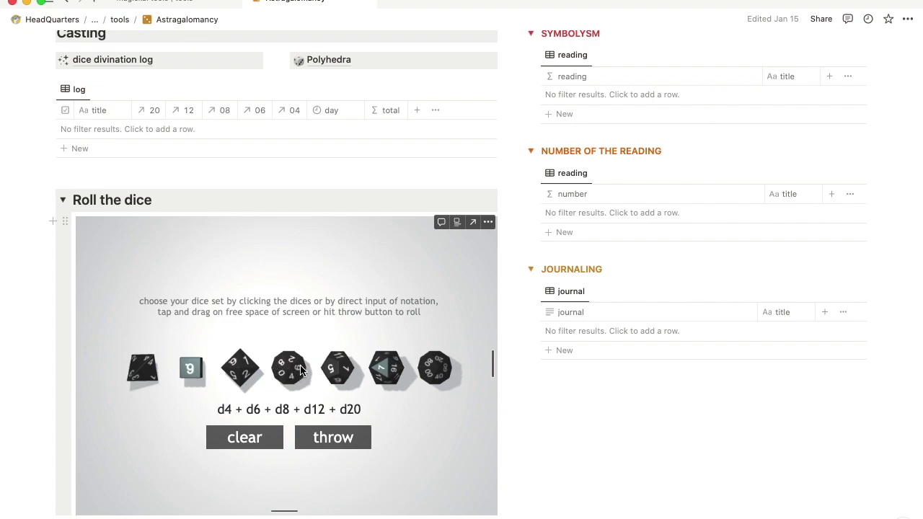
{"action": "scroll", "coordinate": [319, 303], "scroll_direction": "up", "scroll_amount": 2}
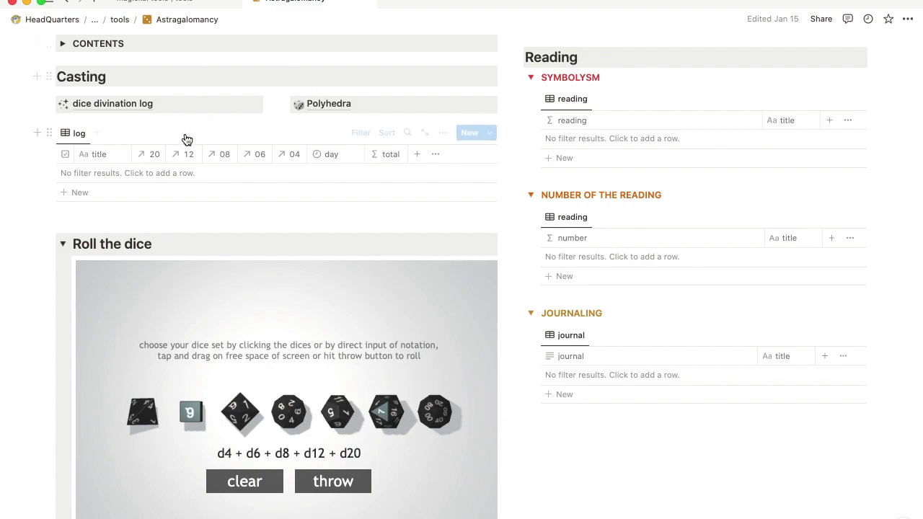
{"action": "scroll", "coordinate": [250, 232], "scroll_direction": "up", "scroll_amount": 1}
{"action": "scroll", "coordinate": [250, 232], "scroll_direction": "up", "scroll_amount": 5}
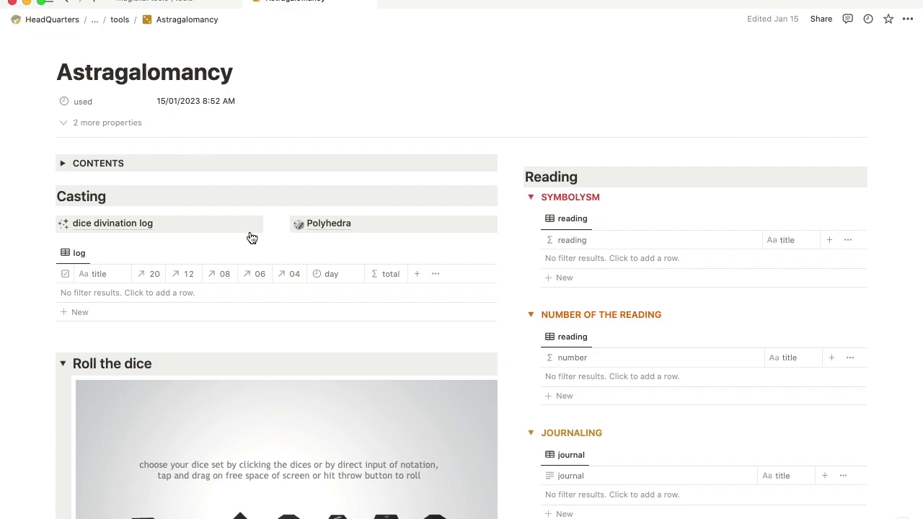
Open the Polyhedra database from the Astragalomancy page and skim through all dice entries in its data view
{"action": "left_click", "coordinate": [335, 230]}
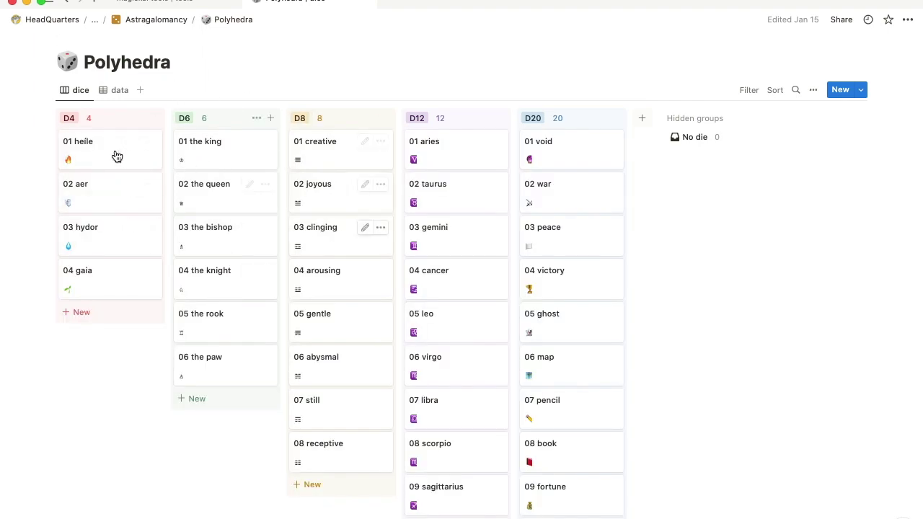
{"action": "left_click", "coordinate": [111, 90]}
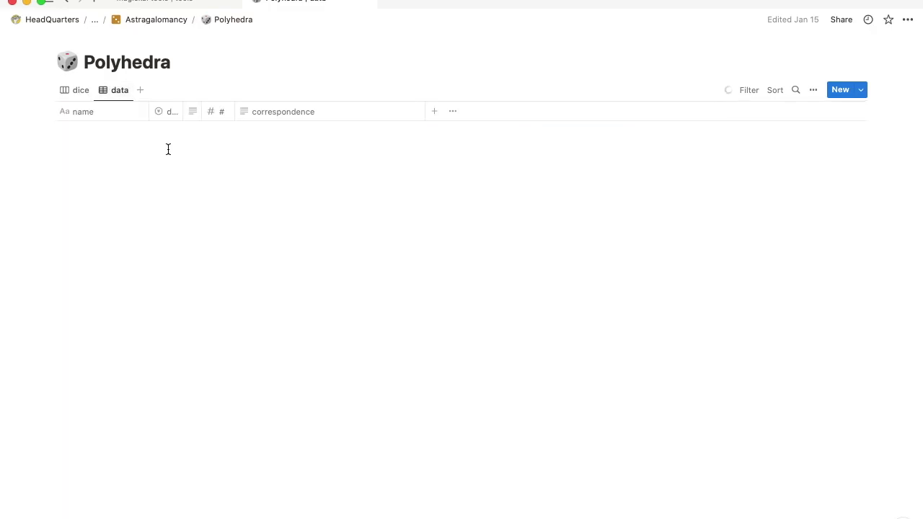
{"action": "scroll", "coordinate": [202, 207], "scroll_direction": "down", "scroll_amount": 15}
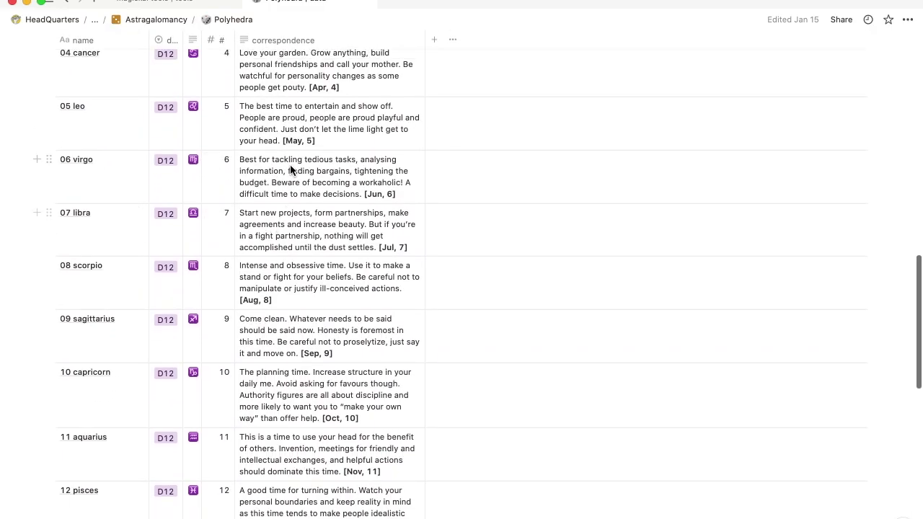
{"action": "scroll", "coordinate": [290, 170], "scroll_direction": "up", "scroll_amount": 15}
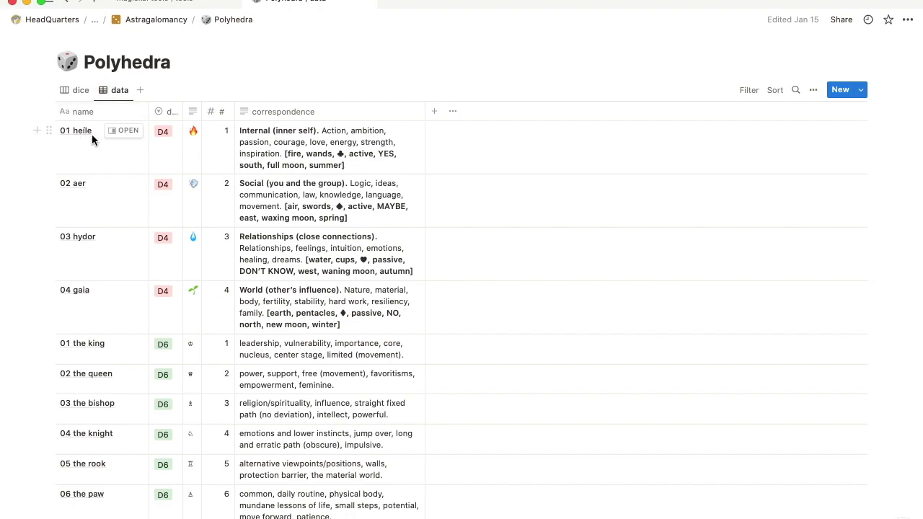
{"action": "scroll", "coordinate": [163, 274], "scroll_direction": "down", "scroll_amount": 10}
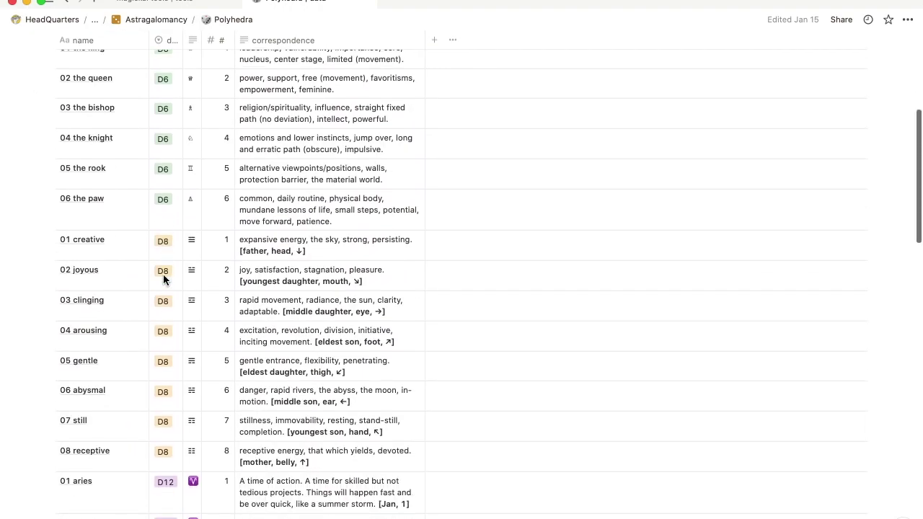
{"action": "scroll", "coordinate": [163, 278], "scroll_direction": "down", "scroll_amount": 11}
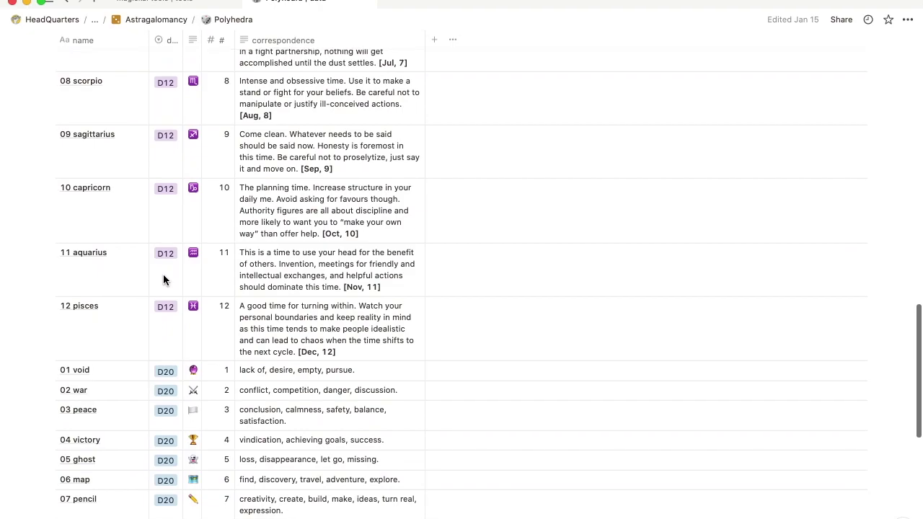
{"action": "scroll", "coordinate": [163, 277], "scroll_direction": "up", "scroll_amount": 10}
{"action": "scroll", "coordinate": [163, 279], "scroll_direction": "up", "scroll_amount": 12}
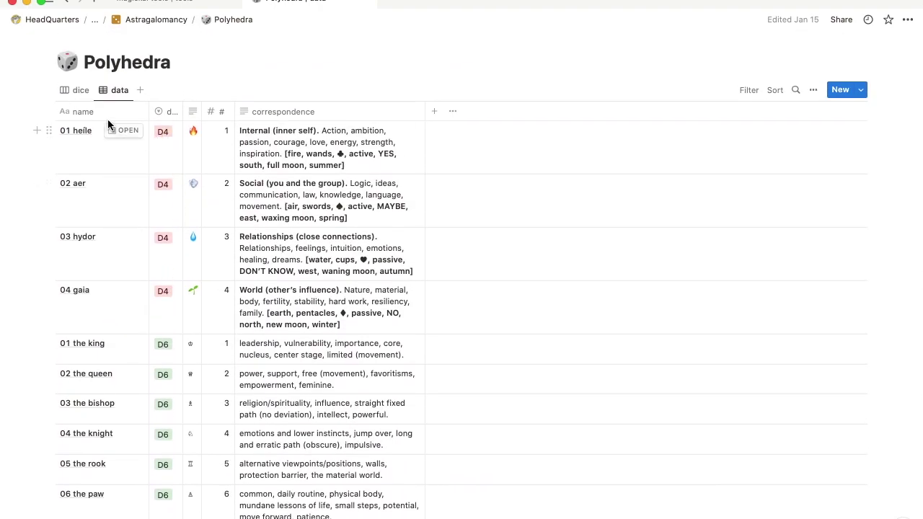
Examine the correspondences of the D4, D6 and D8 entries in the Polyhedra data table
{"action": "mouse_move", "coordinate": [181, 44]}
{"action": "scroll", "coordinate": [92, 426], "scroll_direction": "down", "scroll_amount": 5}
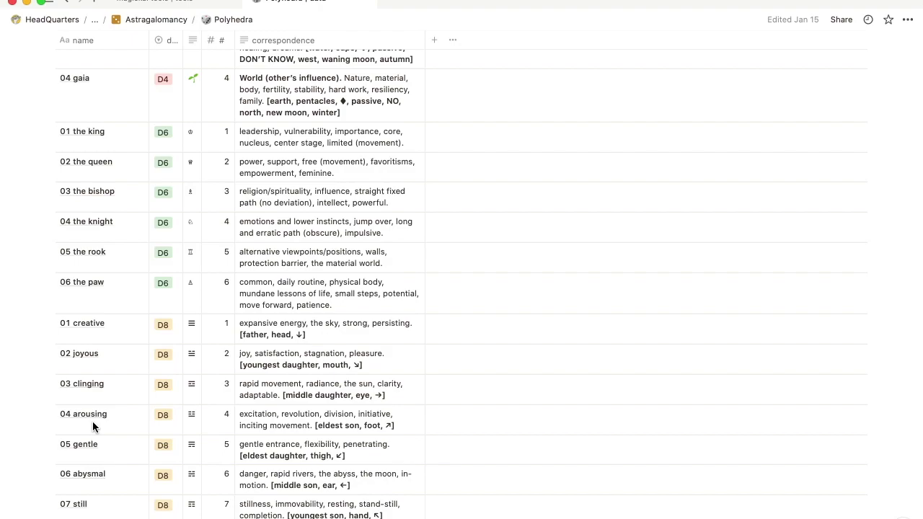
{"action": "scroll", "coordinate": [112, 299], "scroll_direction": "down", "scroll_amount": 5}
{"action": "scroll", "coordinate": [112, 298], "scroll_direction": "up", "scroll_amount": 10}
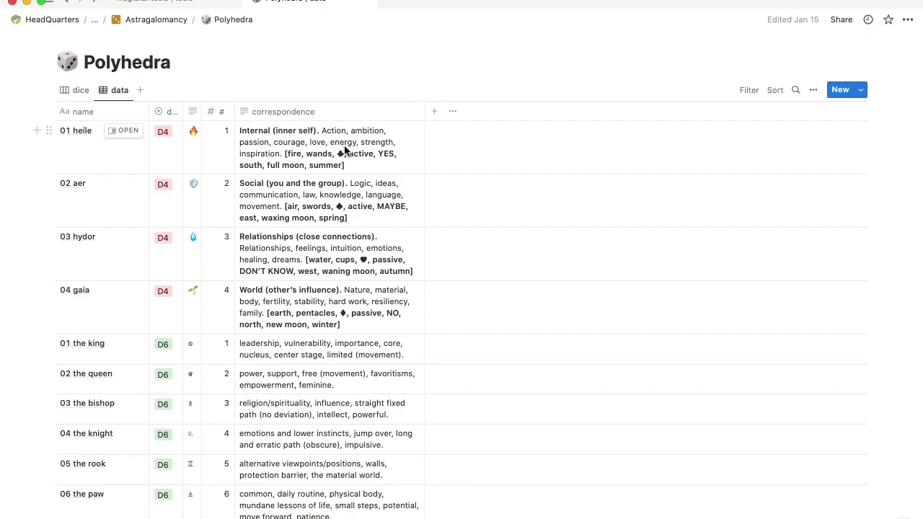
{"action": "scroll", "coordinate": [270, 274], "scroll_direction": "down", "scroll_amount": 5}
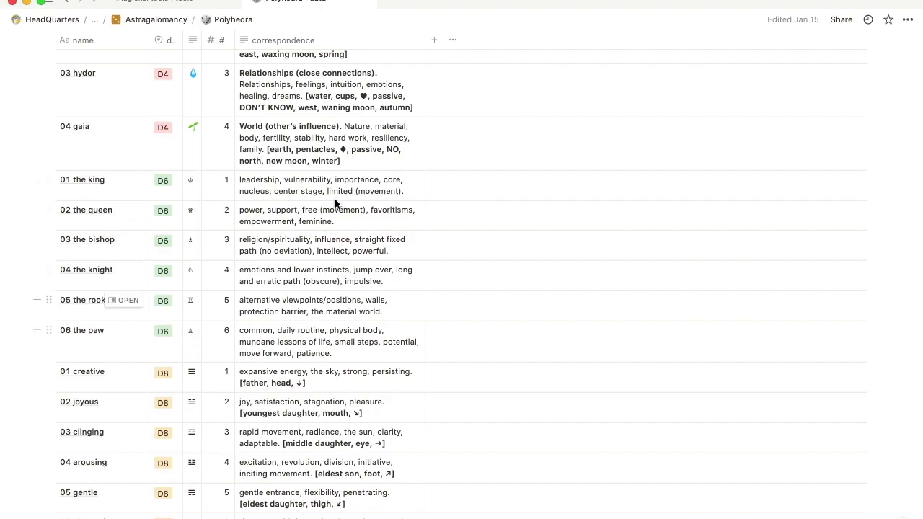
{"action": "scroll", "coordinate": [257, 354], "scroll_direction": "down", "scroll_amount": 5}
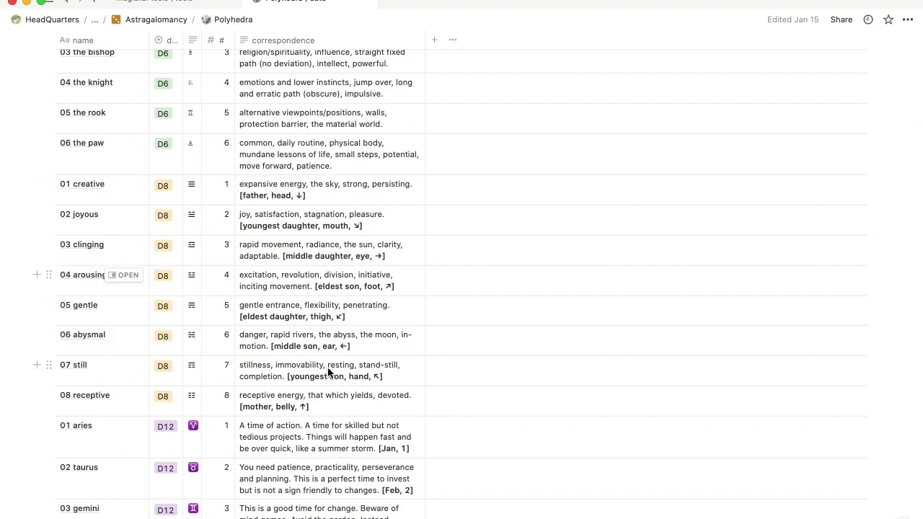
Read through the zodiac correspondences of the D12 entries, from aries to pisces
{"action": "scroll", "coordinate": [185, 243], "scroll_direction": "down", "scroll_amount": 7}
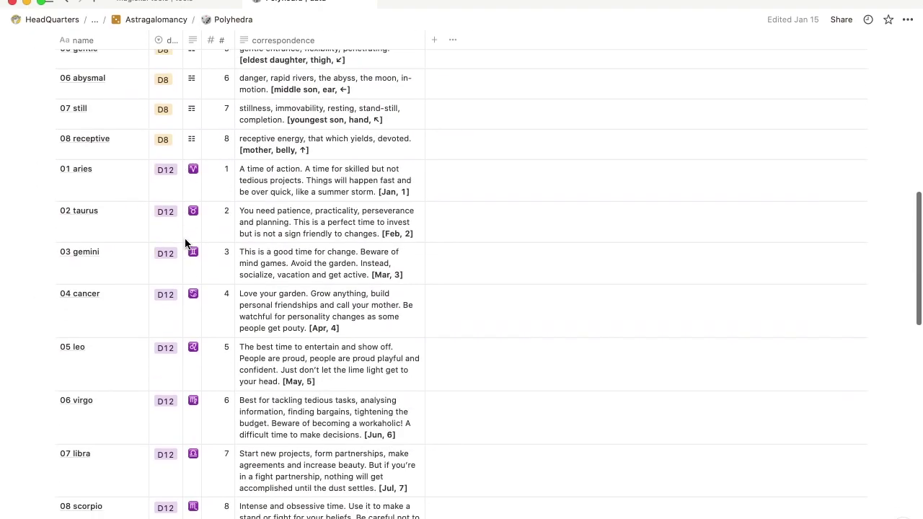
{"action": "scroll", "coordinate": [167, 173], "scroll_direction": "down", "scroll_amount": 2}
{"action": "scroll", "coordinate": [167, 171], "scroll_direction": "down", "scroll_amount": 2}
{"action": "scroll", "coordinate": [167, 171], "scroll_direction": "up", "scroll_amount": 2}
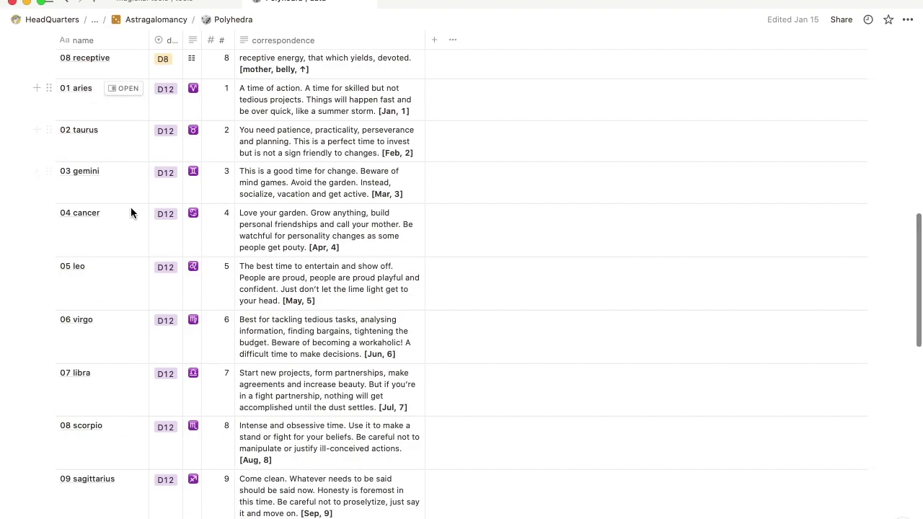
{"action": "scroll", "coordinate": [170, 272], "scroll_direction": "down", "scroll_amount": 1}
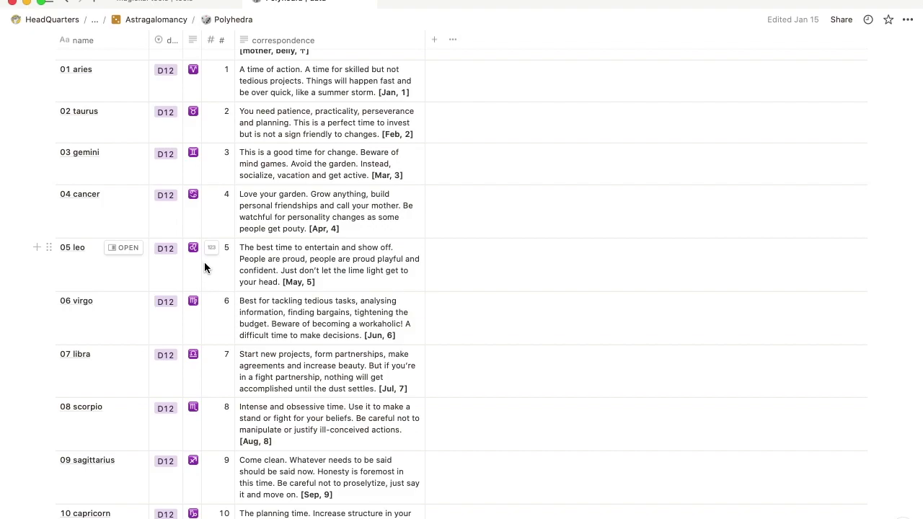
{"action": "scroll", "coordinate": [206, 264], "scroll_direction": "down", "scroll_amount": 5}
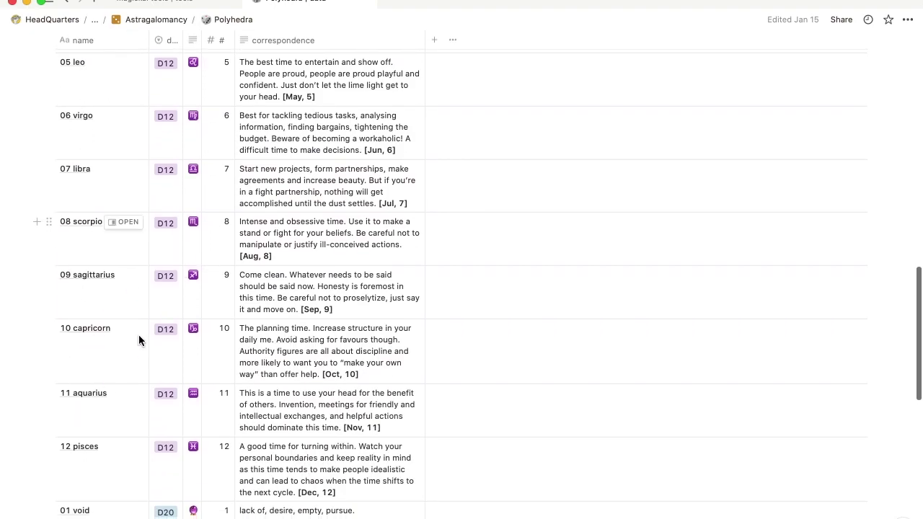
{"action": "scroll", "coordinate": [231, 428], "scroll_direction": "down", "scroll_amount": 2}
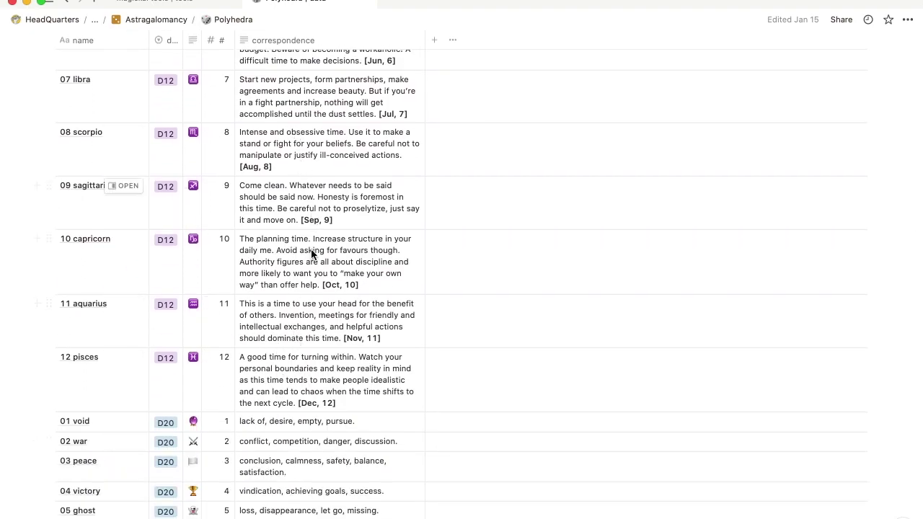
Review the names, symbols and correspondences of the D20 entries, from void to infinity
{"action": "scroll", "coordinate": [312, 236], "scroll_direction": "down", "scroll_amount": 6}
{"action": "scroll", "coordinate": [202, 200], "scroll_direction": "down", "scroll_amount": 2}
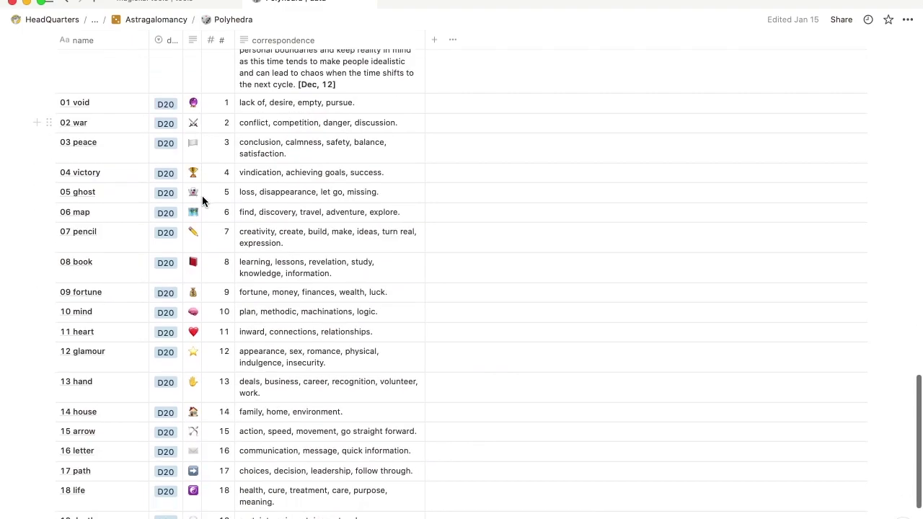
{"action": "scroll", "coordinate": [202, 195], "scroll_direction": "down", "scroll_amount": 1}
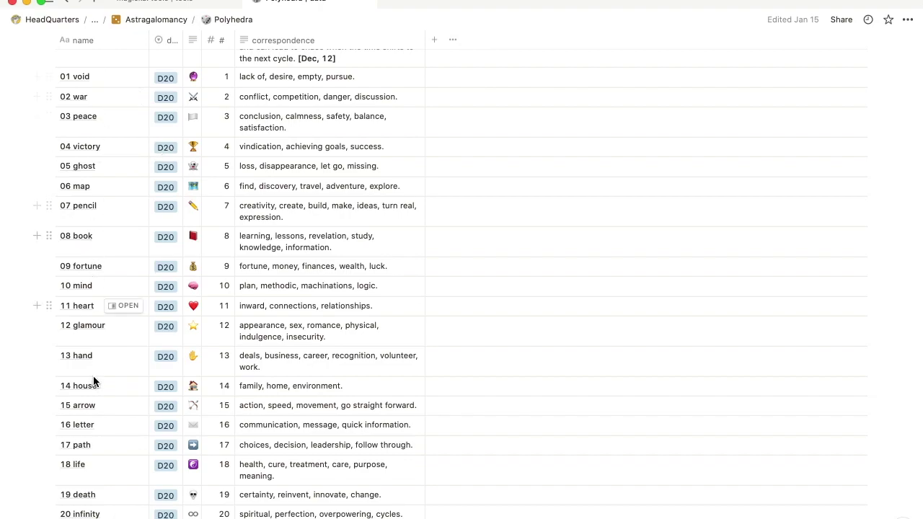
{"action": "scroll", "coordinate": [93, 378], "scroll_direction": "down", "scroll_amount": 3}
{"action": "scroll", "coordinate": [93, 376], "scroll_direction": "up", "scroll_amount": 4}
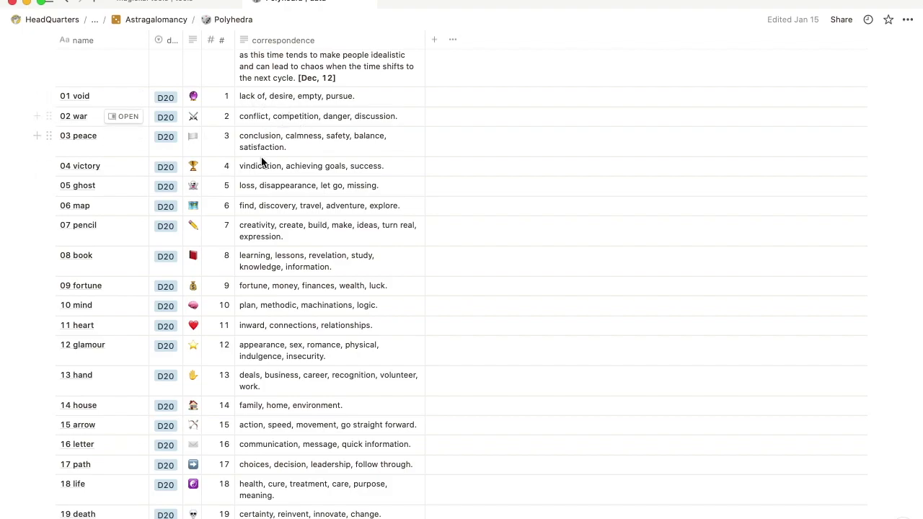
{"action": "scroll", "coordinate": [122, 247], "scroll_direction": "down", "scroll_amount": 2}
{"action": "scroll", "coordinate": [121, 247], "scroll_direction": "down", "scroll_amount": 1}
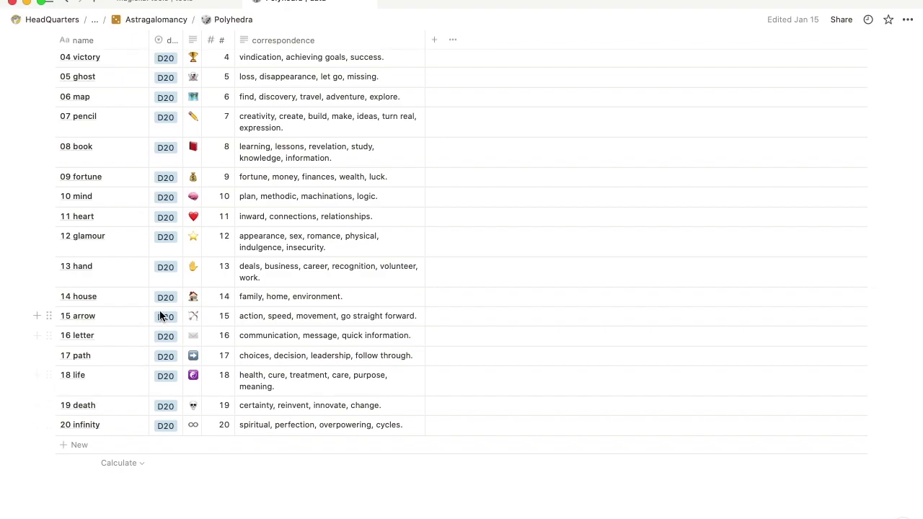
{"action": "scroll", "coordinate": [161, 314], "scroll_direction": "up", "scroll_amount": 5}
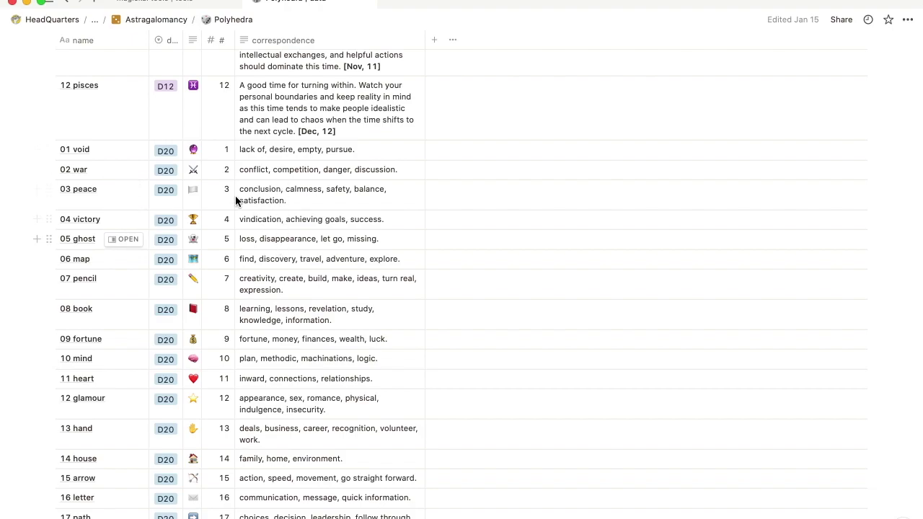
{"action": "scroll", "coordinate": [223, 378], "scroll_direction": "down", "scroll_amount": 1}
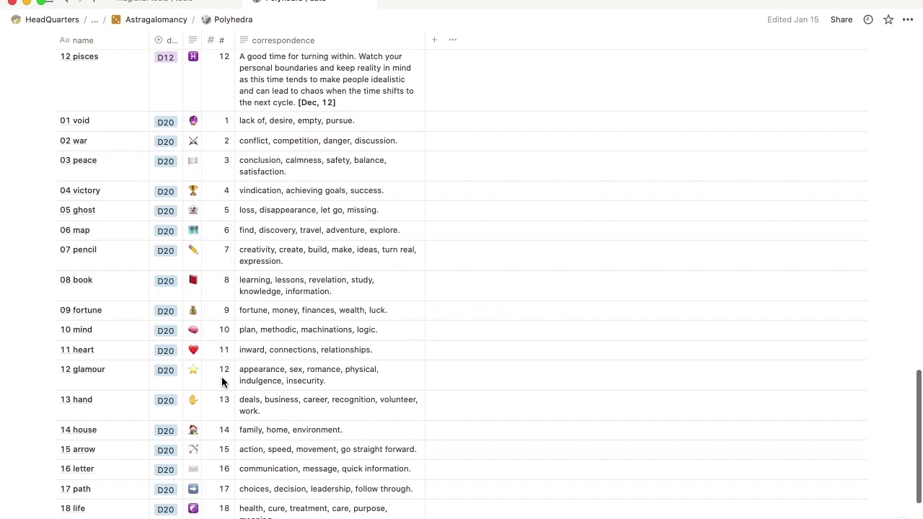
Return to the Astragalomancy page and throw the d4 + d6 + d8 + d12 + d20 set in the embedded dice roller
{"action": "left_click", "coordinate": [165, 20]}
{"action": "scroll", "coordinate": [330, 284], "scroll_direction": "down", "scroll_amount": 5}
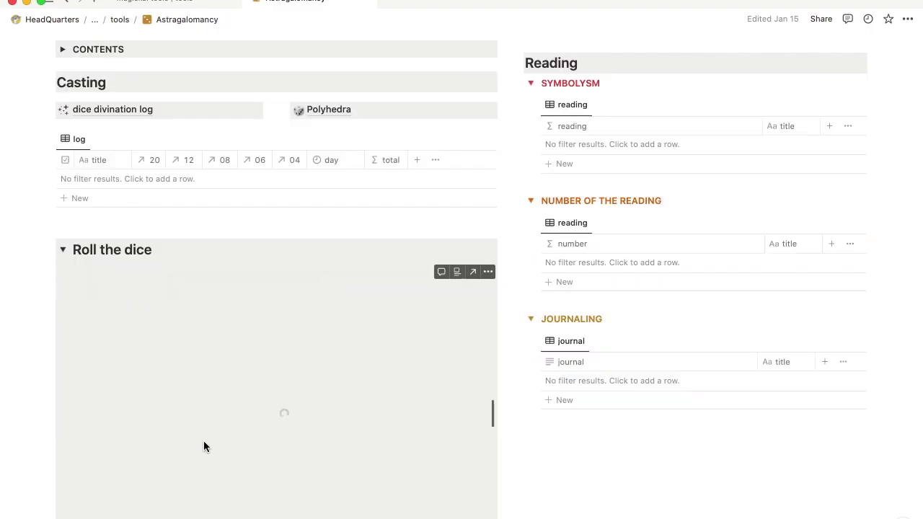
{"action": "scroll", "coordinate": [344, 214], "scroll_direction": "down", "scroll_amount": 1}
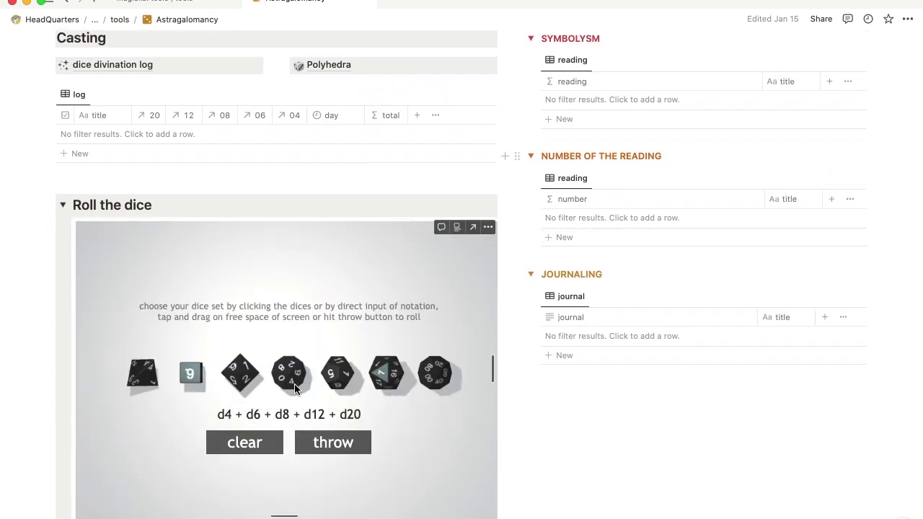
{"action": "left_click", "coordinate": [333, 442]}
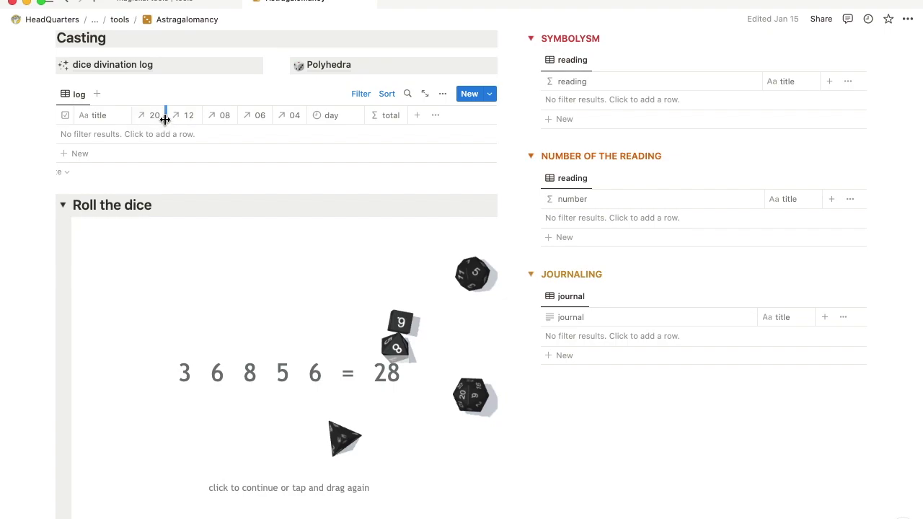
Add a new entry titled "daily reading" to the casting log and close its side page
{"action": "left_click", "coordinate": [115, 151]}
{"action": "left_click", "coordinate": [96, 182]}
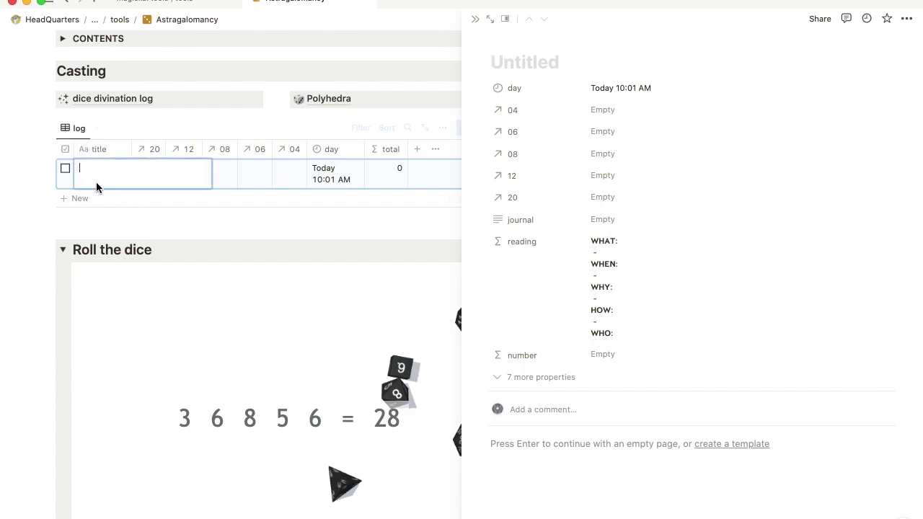
{"action": "type", "text": "daily "}
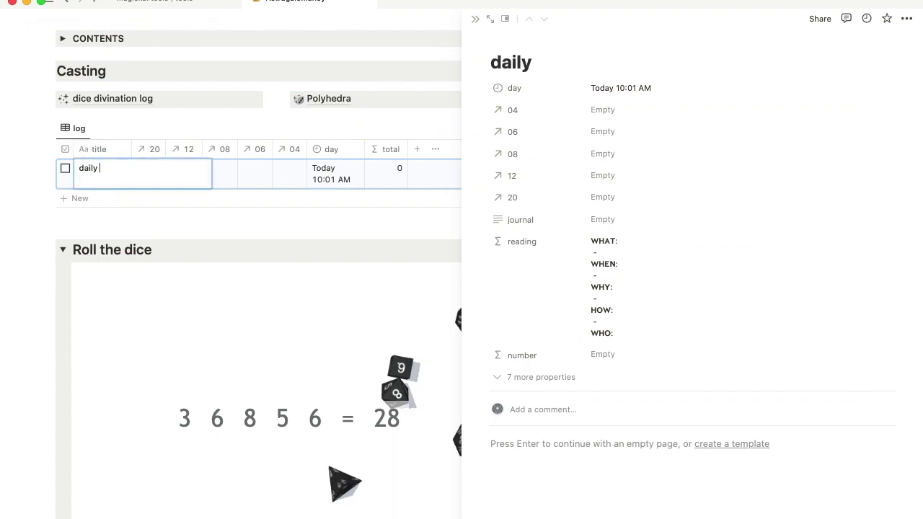
{"action": "type", "text": "reading"}
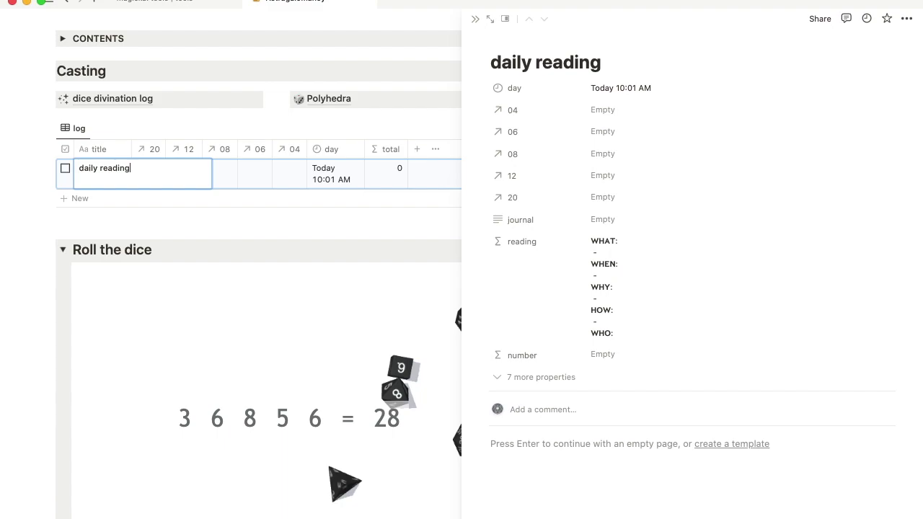
{"action": "key", "text": "Escape"}
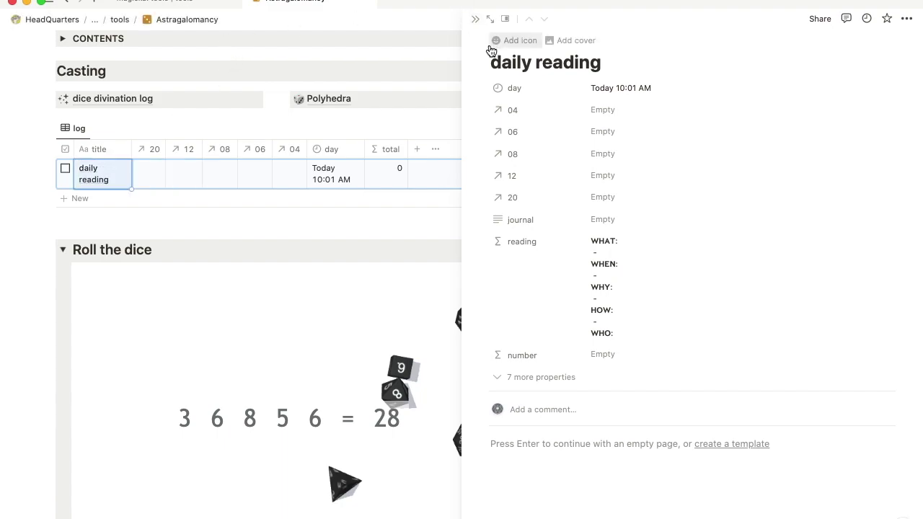
{"action": "left_click", "coordinate": [474, 19]}
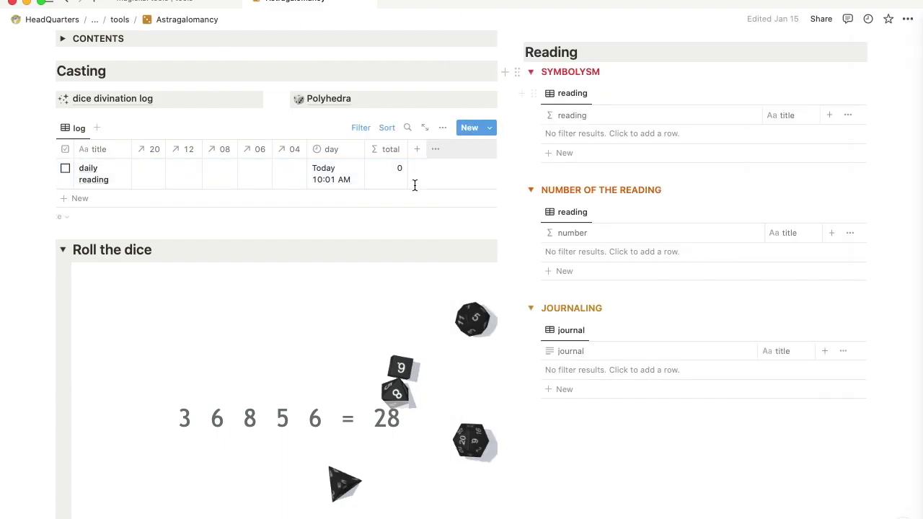
{"action": "scroll", "coordinate": [414, 185], "scroll_direction": "down", "scroll_amount": 1}
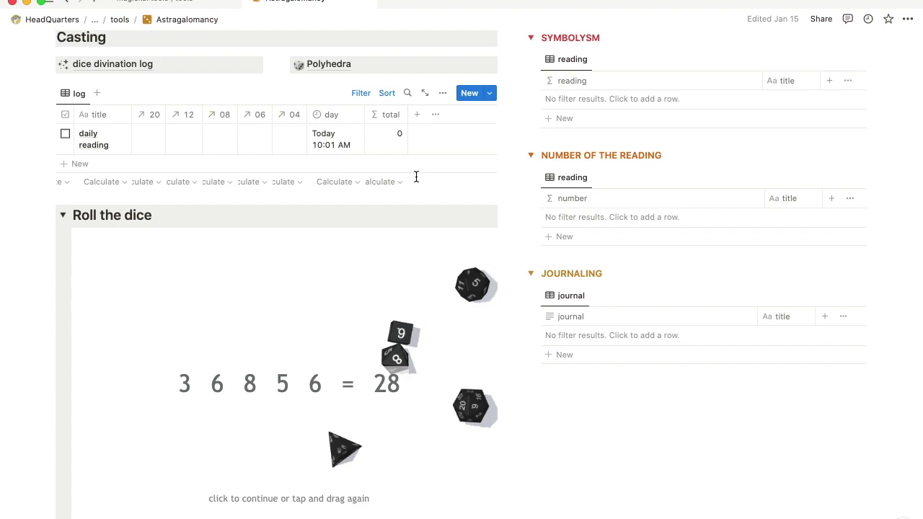
Link the D4 entry "03 hydor" in the 04 field of the daily reading
{"action": "left_click", "coordinate": [293, 138]}
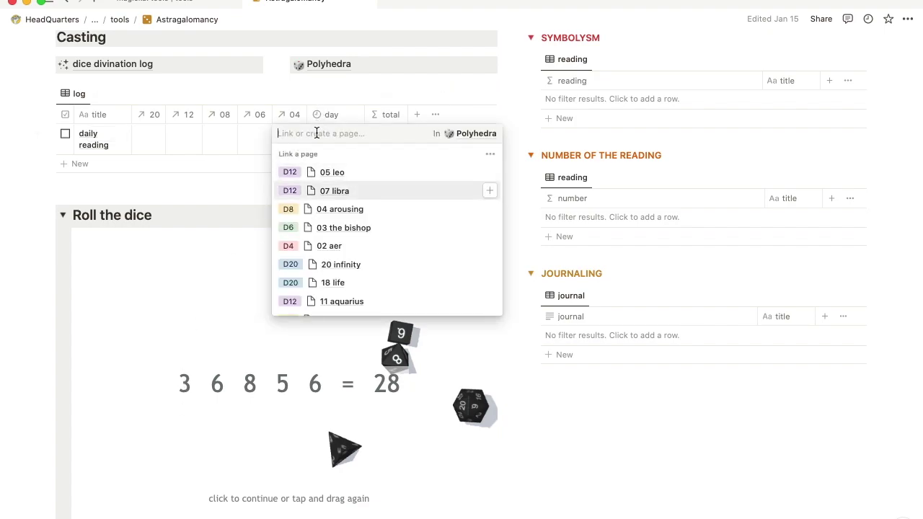
{"action": "type", "text": "03"}
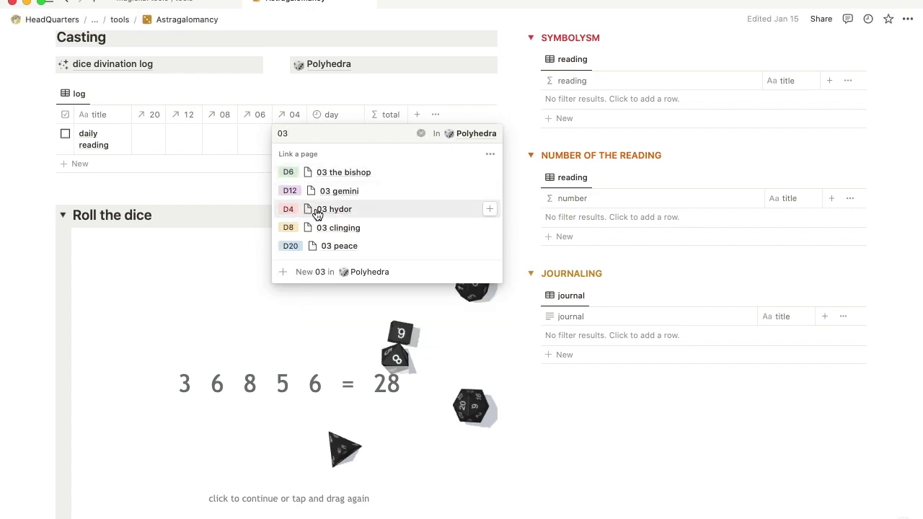
{"action": "left_click", "coordinate": [316, 211]}
{"action": "key", "text": "Escape"}
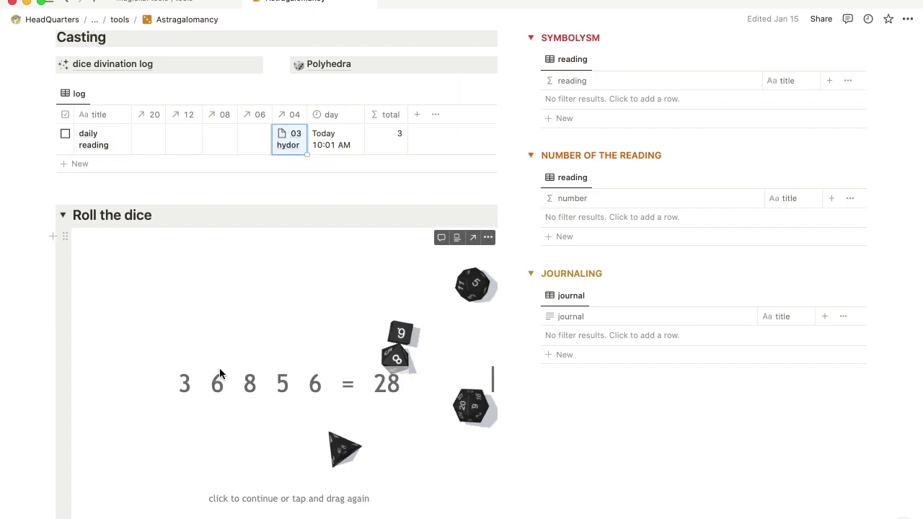
Link the D6 entry "06 the paw" in the 06 field of the daily reading
{"action": "left_click", "coordinate": [256, 141]}
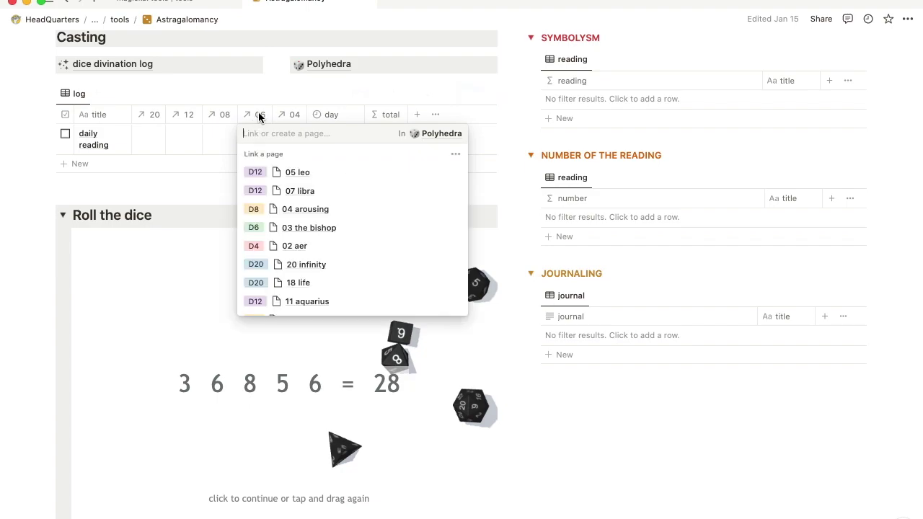
{"action": "type", "text": "06"}
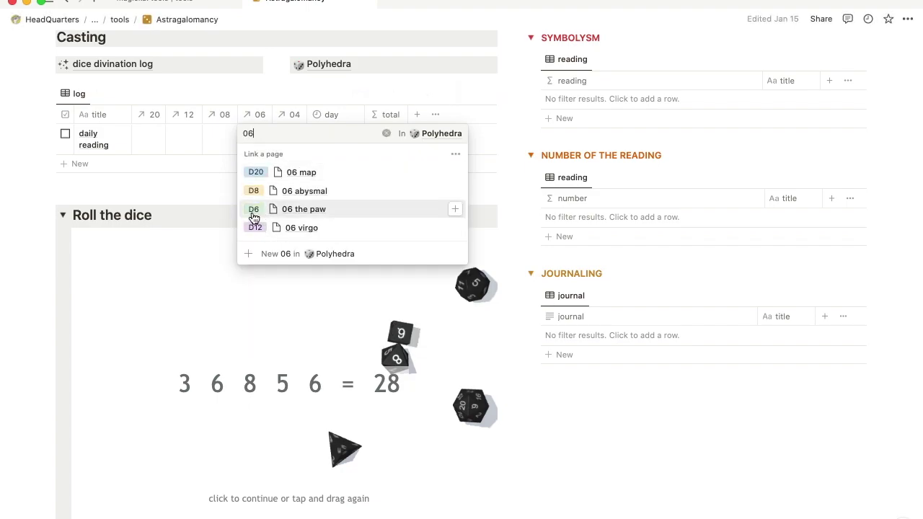
{"action": "left_click", "coordinate": [294, 209]}
{"action": "key", "text": "Escape"}
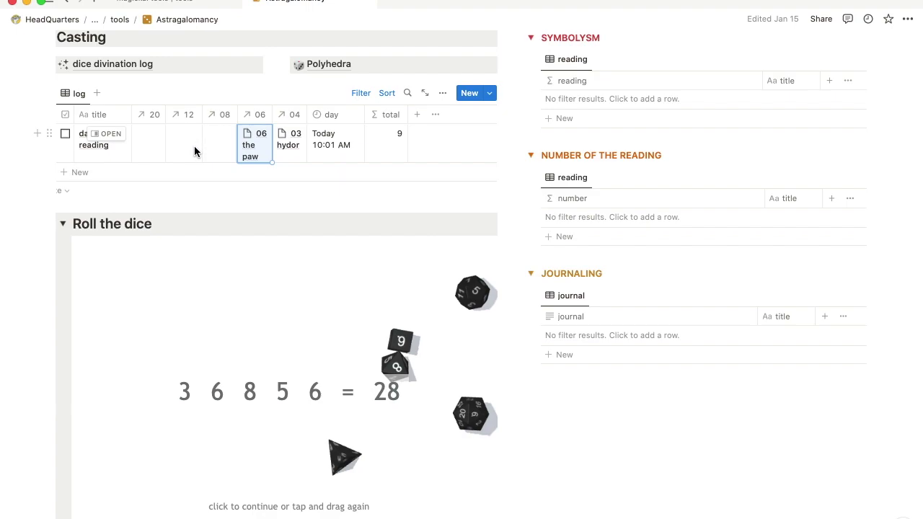
Delete the daily reading entry from the casting log
{"action": "left_click", "coordinate": [49, 134]}
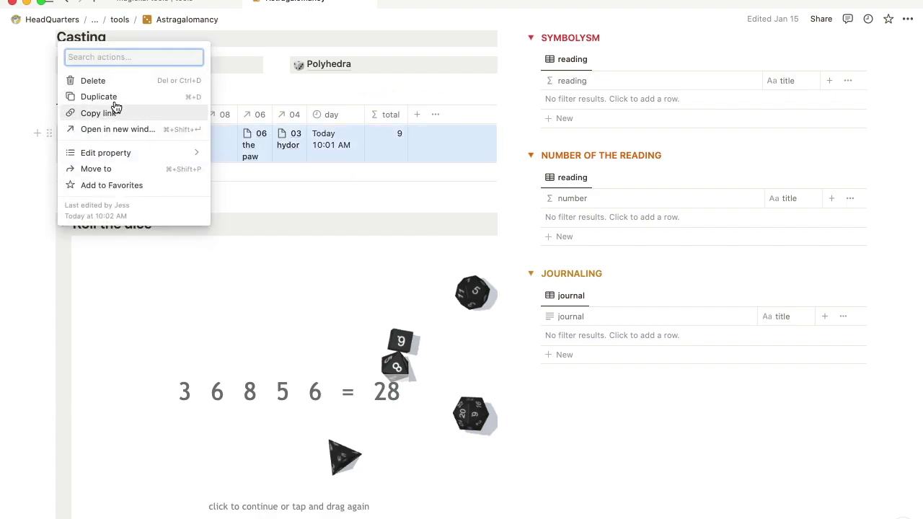
{"action": "left_click", "coordinate": [114, 84]}
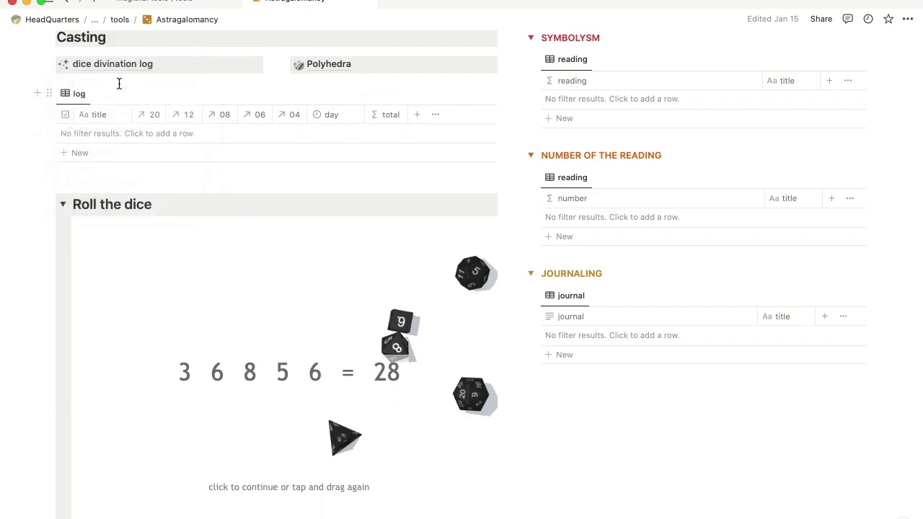
Open the dice divination log and examine the Sunday reading, including the reading and journaling parts of its journal text
{"action": "left_click", "coordinate": [132, 66]}
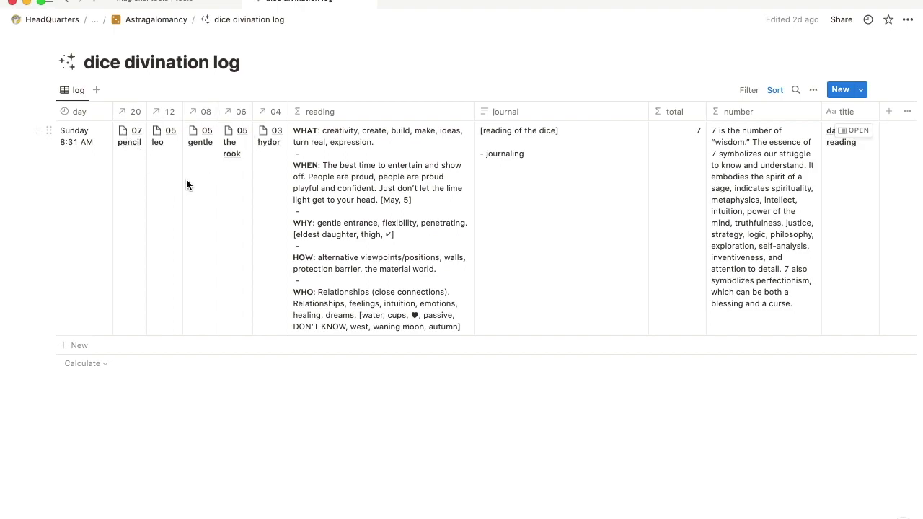
{"action": "left_click", "coordinate": [168, 21]}
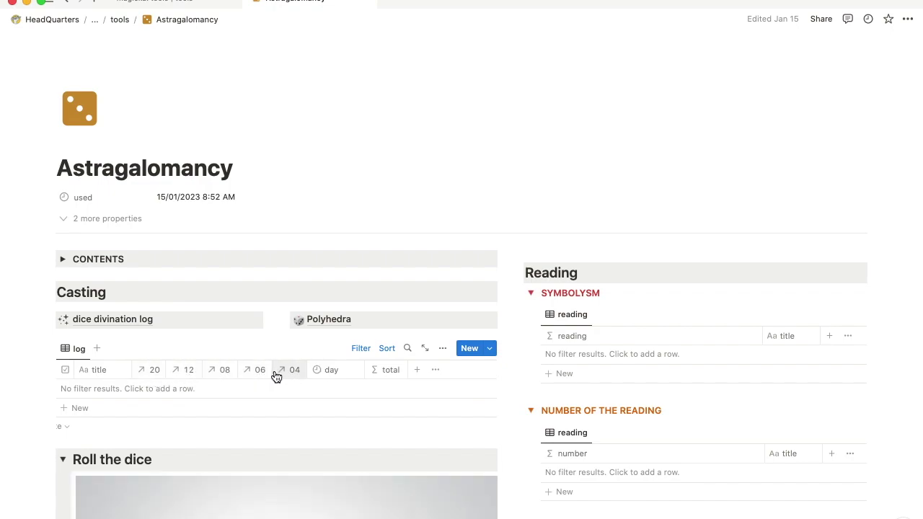
{"action": "left_click", "coordinate": [121, 319]}
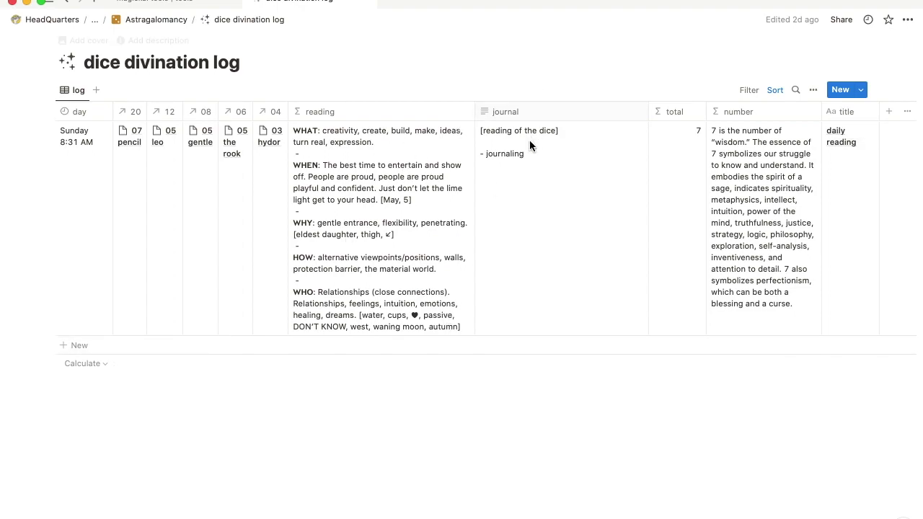
{"action": "left_click", "coordinate": [486, 135]}
{"action": "left_click_drag", "start_coordinate": [483, 130], "coordinate": [558, 127]}
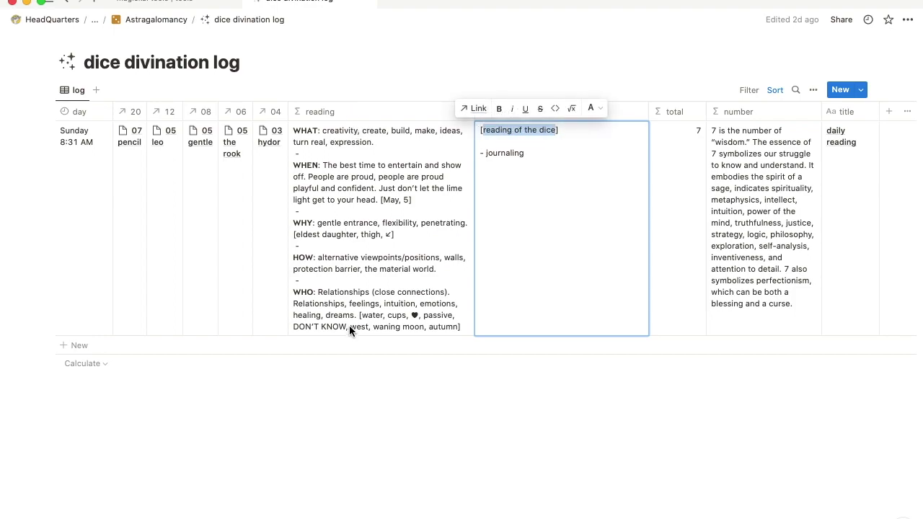
{"action": "double_click", "coordinate": [531, 129]}
{"action": "left_click", "coordinate": [557, 131]}
{"action": "left_click_drag", "start_coordinate": [558, 132], "coordinate": [553, 131]}
{"action": "left_click_drag", "start_coordinate": [483, 131], "coordinate": [564, 137]}
{"action": "left_click", "coordinate": [562, 137]}
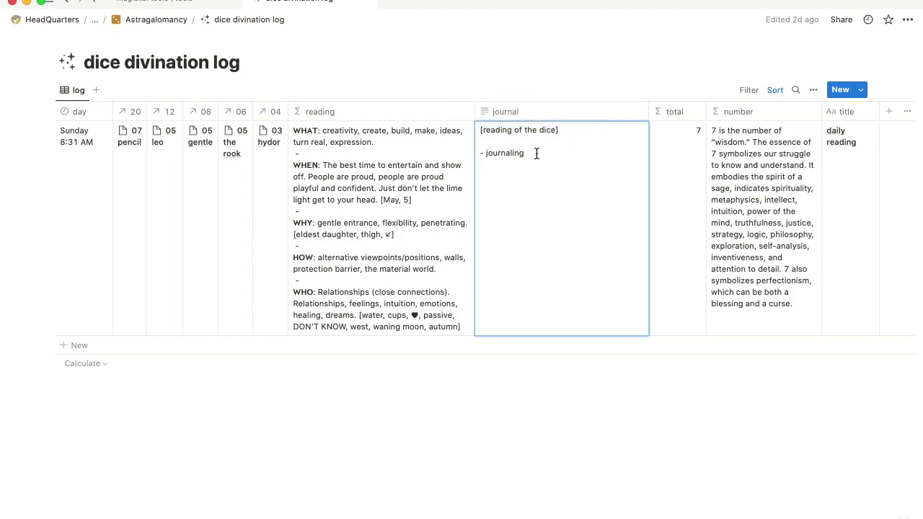
{"action": "left_click_drag", "start_coordinate": [536, 154], "coordinate": [486, 154]}
{"action": "left_click", "coordinate": [554, 161]}
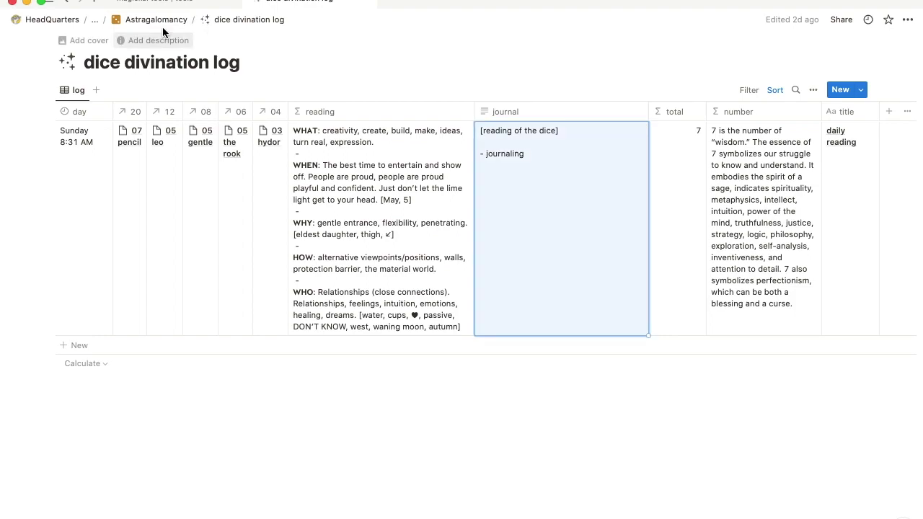
Return to the Astragalomancy page and review the day filter rules of the casting log
{"action": "left_click", "coordinate": [161, 23]}
{"action": "scroll", "coordinate": [216, 336], "scroll_direction": "down", "scroll_amount": 5}
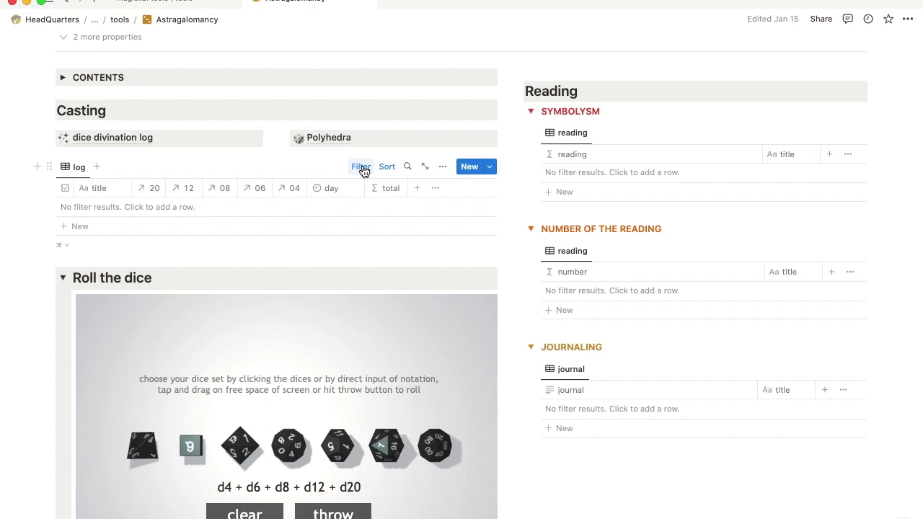
{"action": "left_click", "coordinate": [363, 169]}
{"action": "left_click", "coordinate": [143, 192]}
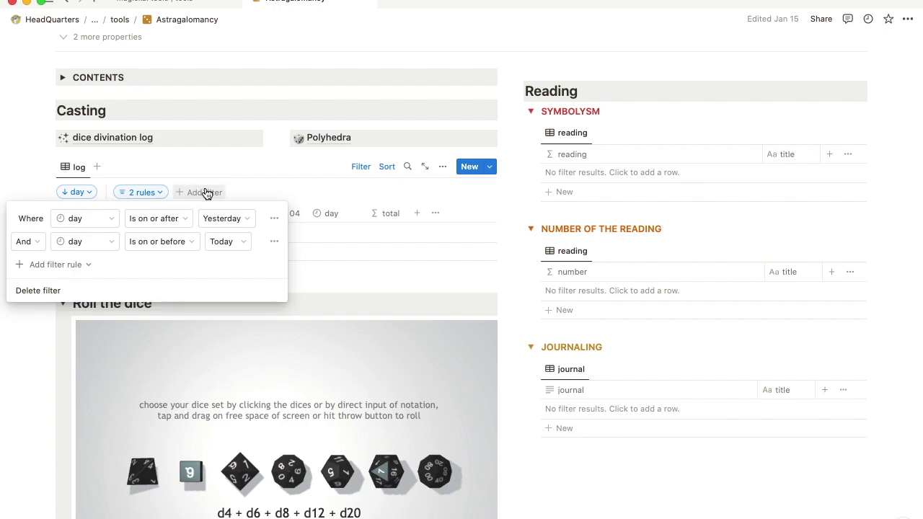
{"action": "left_click", "coordinate": [222, 172]}
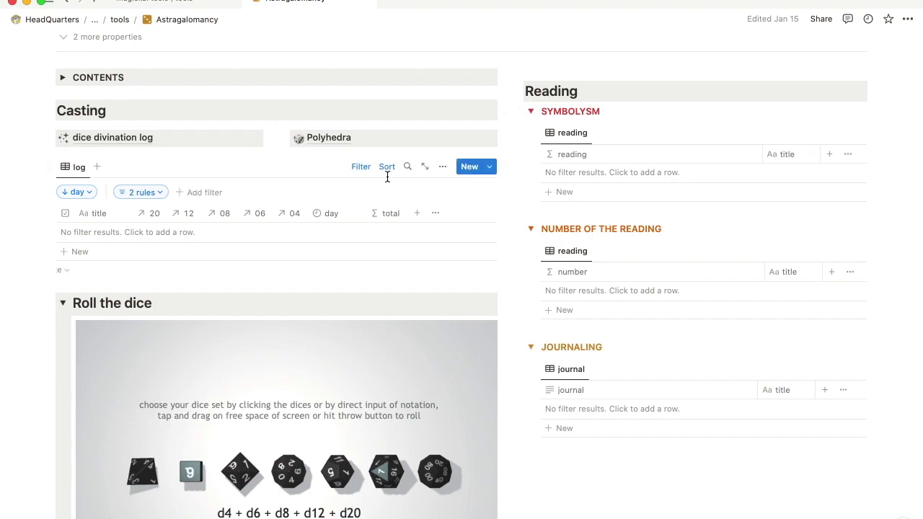
{"action": "left_click", "coordinate": [362, 171]}
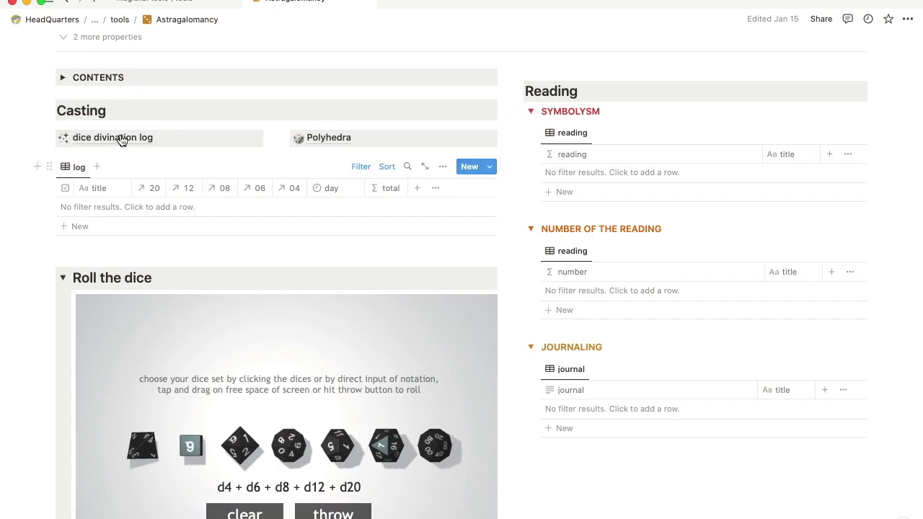
Add an untitled casting log entry, link "20 infinity" under 20 and "07 libra" under 12, and close its side page
{"action": "left_click", "coordinate": [74, 234]}
{"action": "left_click", "coordinate": [147, 248]}
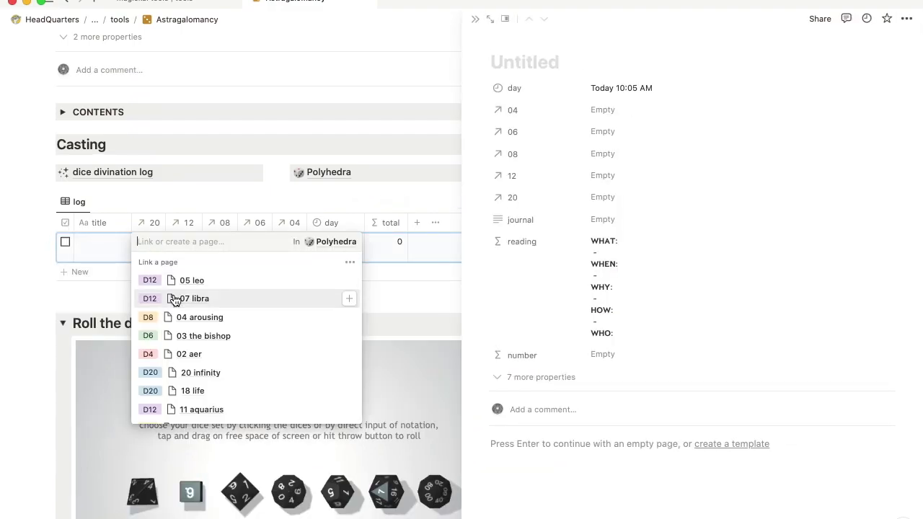
{"action": "left_click", "coordinate": [183, 373]}
{"action": "key", "text": "Escape"}
{"action": "left_click", "coordinate": [186, 242]}
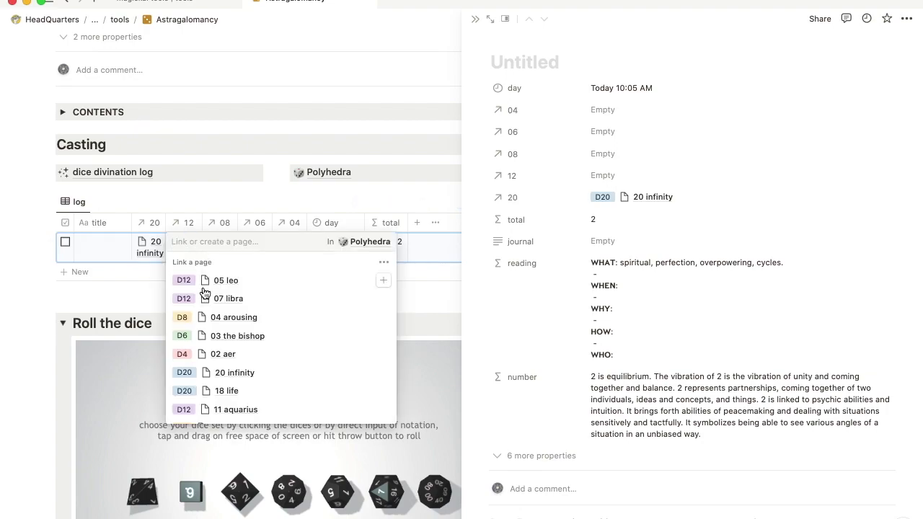
{"action": "left_click", "coordinate": [225, 298]}
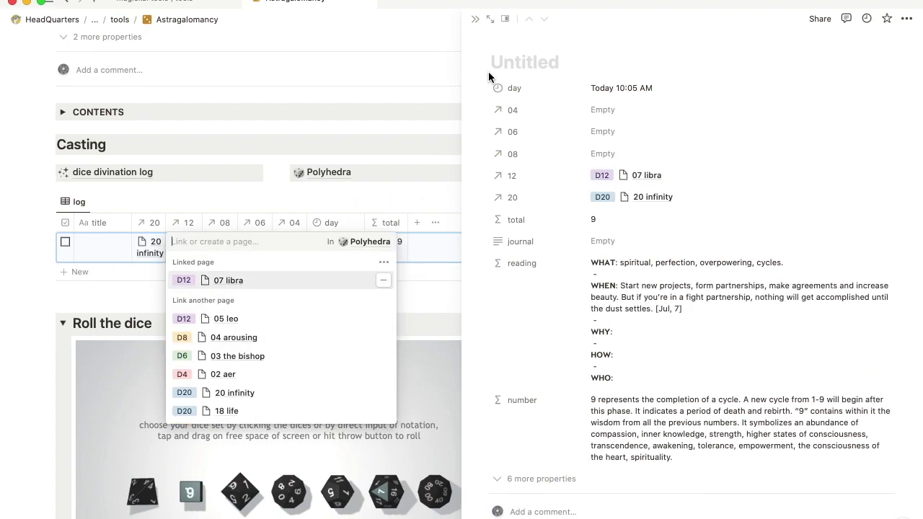
{"action": "key", "text": "Escape"}
{"action": "left_click", "coordinate": [475, 19]}
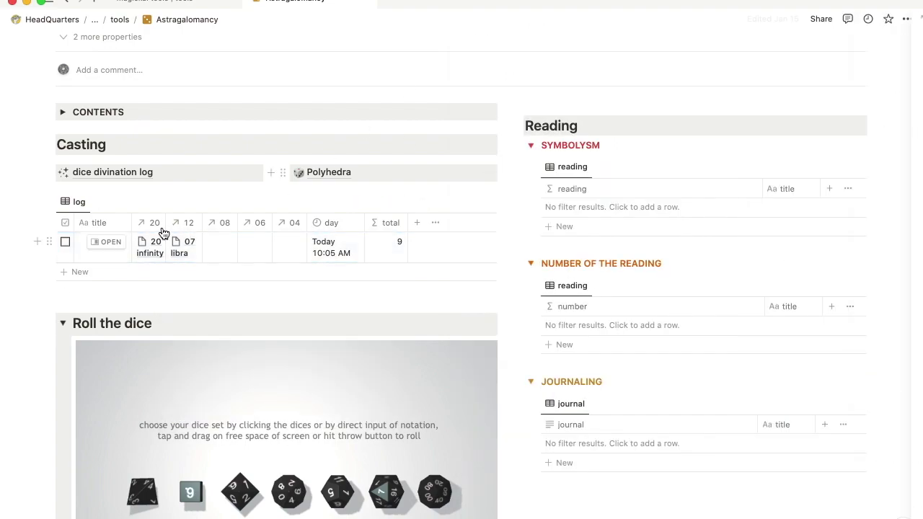
Tick the new log entry's checkbox and review its symbolism, number and journaling sections
{"action": "scroll", "coordinate": [177, 237], "scroll_direction": "down", "scroll_amount": 1}
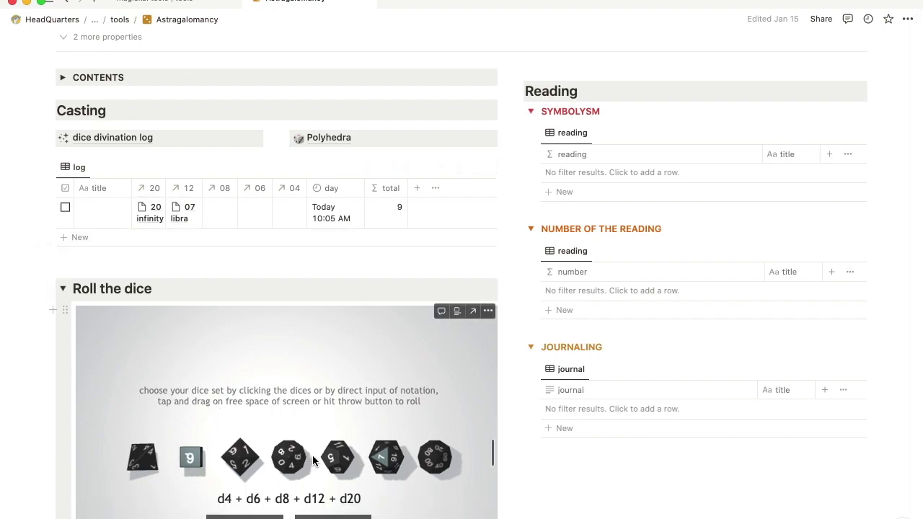
{"action": "left_click", "coordinate": [65, 208]}
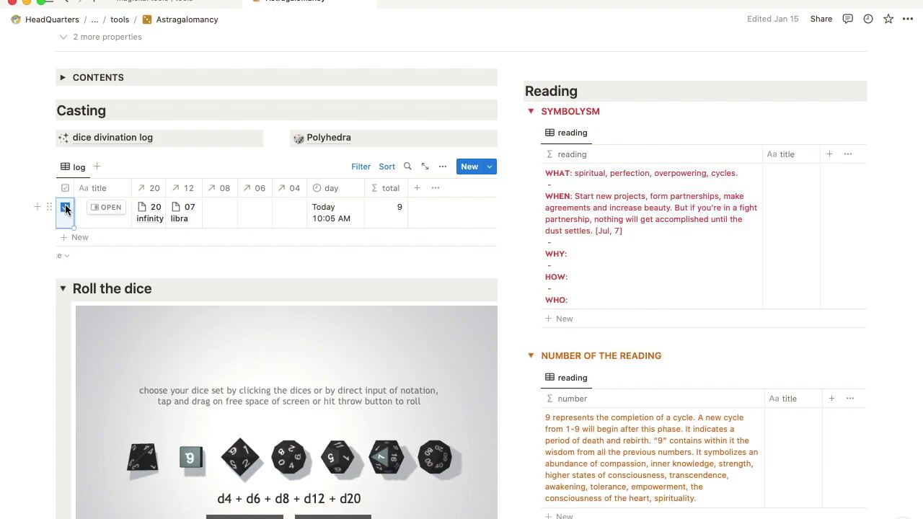
{"action": "scroll", "coordinate": [597, 256], "scroll_direction": "down", "scroll_amount": 3}
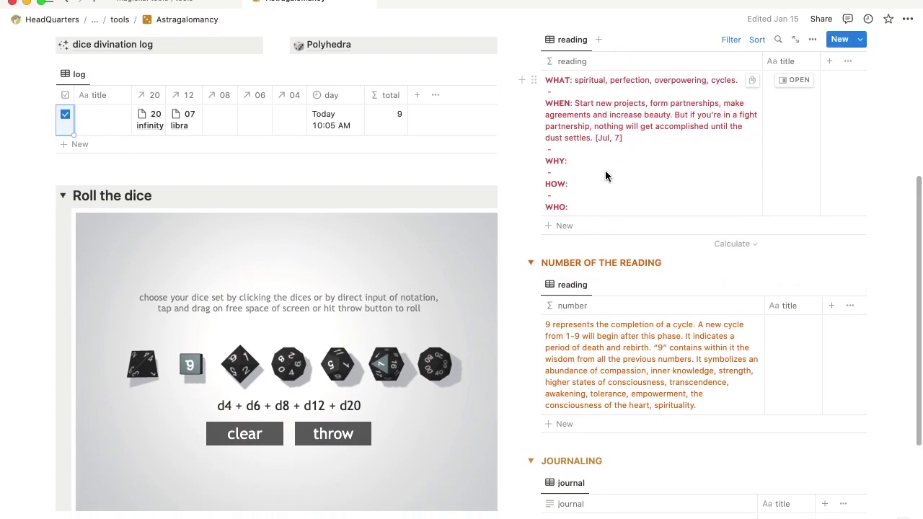
{"action": "scroll", "coordinate": [605, 170], "scroll_direction": "up", "scroll_amount": 1}
{"action": "scroll", "coordinate": [590, 173], "scroll_direction": "down", "scroll_amount": 2}
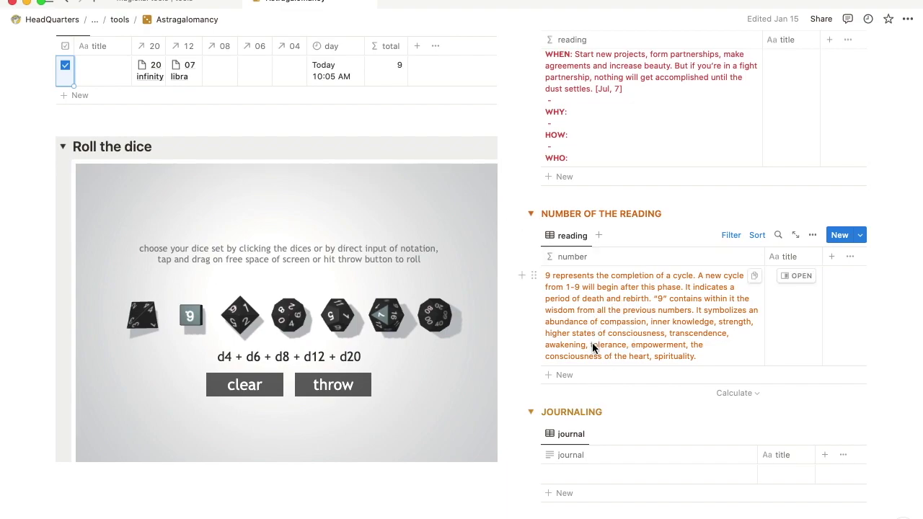
{"action": "scroll", "coordinate": [566, 418], "scroll_direction": "down", "scroll_amount": 1}
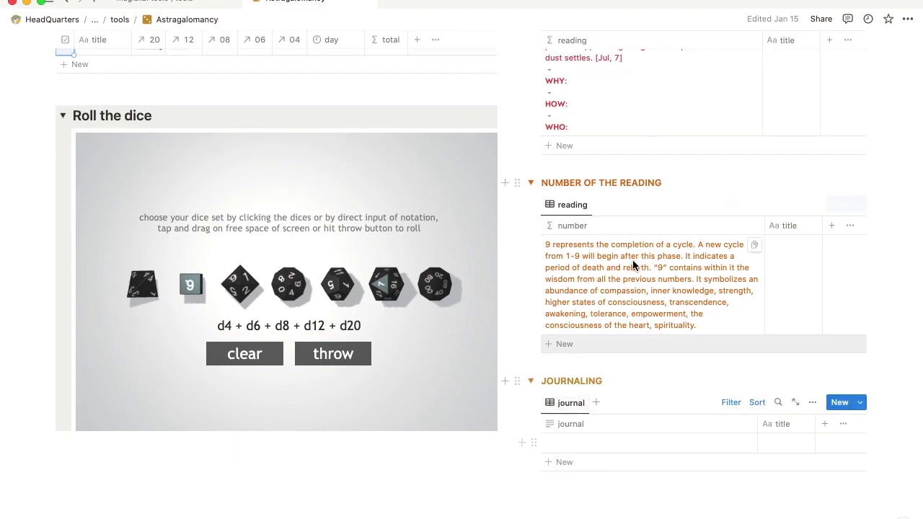
{"action": "scroll", "coordinate": [633, 266], "scroll_direction": "up", "scroll_amount": 3}
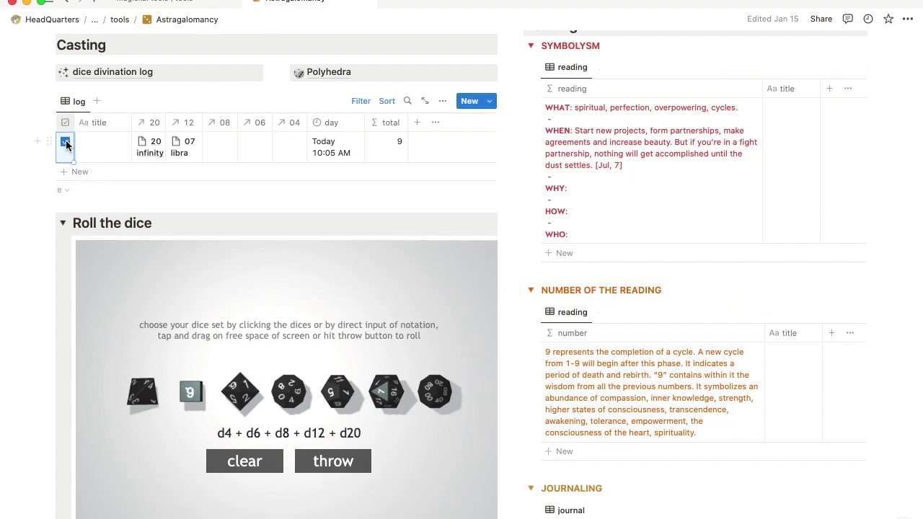
Toggle the log entry's checkbox, leave it unticked, and check the three reading sections
{"action": "left_click", "coordinate": [65, 143]}
{"action": "left_click", "coordinate": [65, 144]}
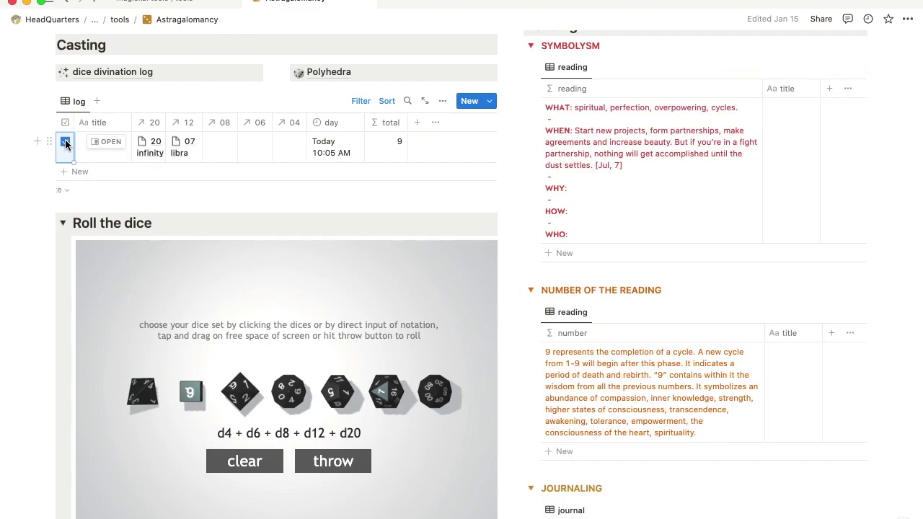
{"action": "left_click", "coordinate": [65, 144]}
{"action": "scroll", "coordinate": [200, 203], "scroll_direction": "down", "scroll_amount": 3}
{"action": "scroll", "coordinate": [200, 205], "scroll_direction": "up", "scroll_amount": 2}
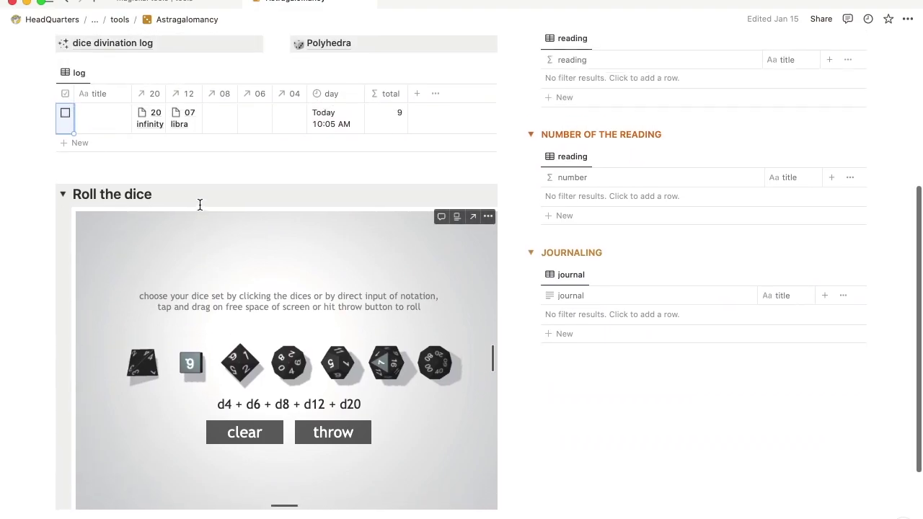
{"action": "scroll", "coordinate": [584, 209], "scroll_direction": "up", "scroll_amount": 3}
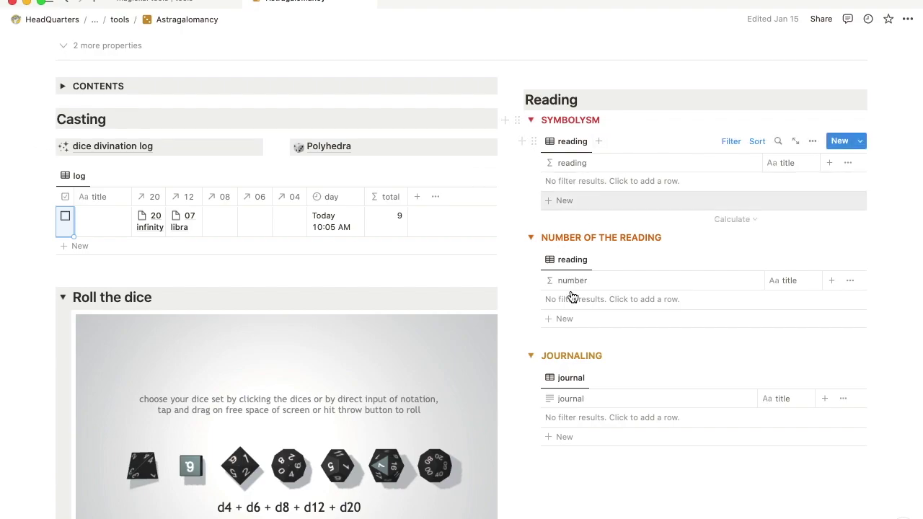
Tick the log entry's checkbox, review its symbolism and number readings, and select its empty journal cell
{"action": "left_click", "coordinate": [65, 216]}
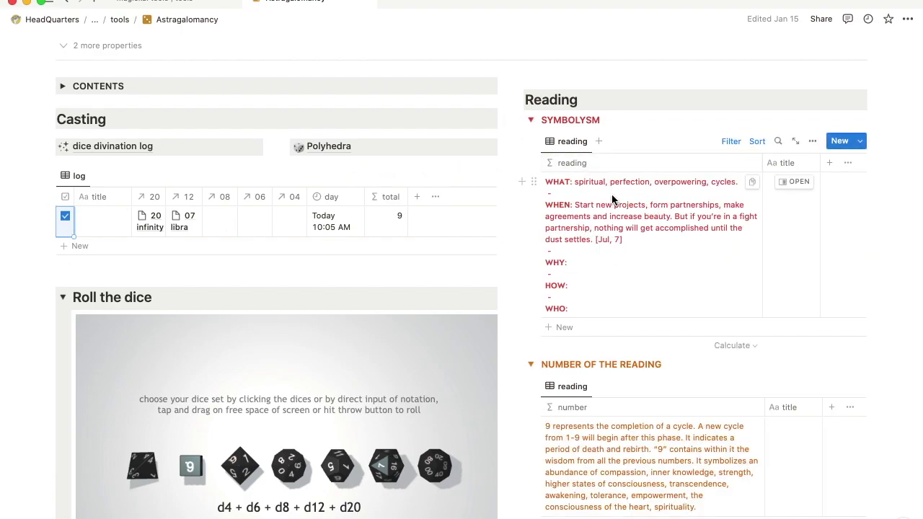
{"action": "scroll", "coordinate": [622, 236], "scroll_direction": "down", "scroll_amount": 2}
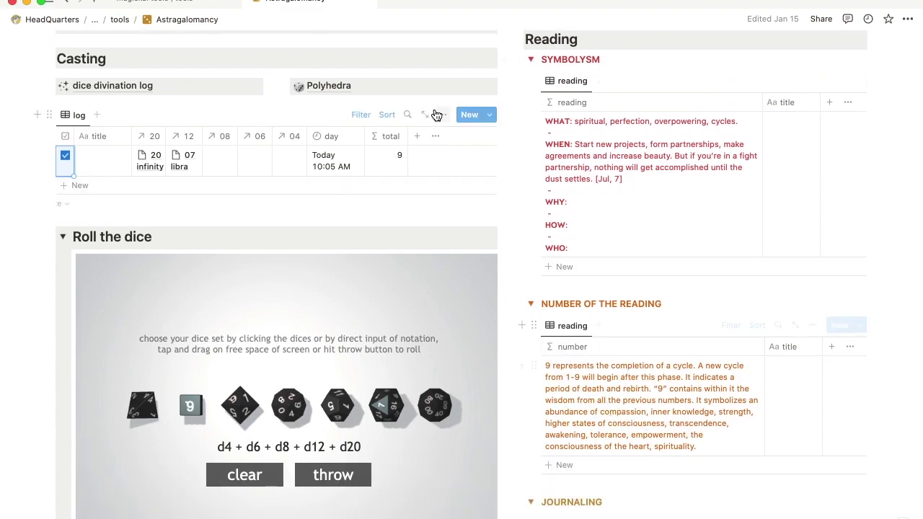
{"action": "scroll", "coordinate": [622, 302], "scroll_direction": "down", "scroll_amount": 5}
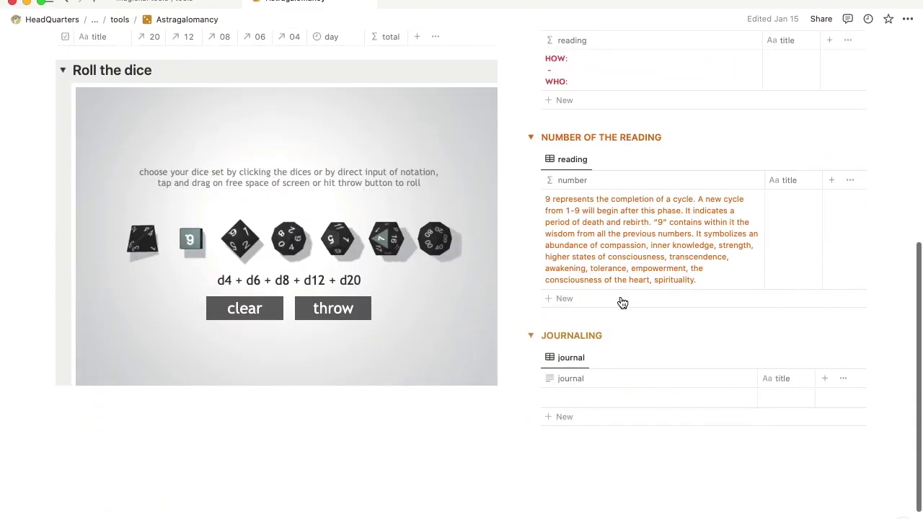
{"action": "left_click", "coordinate": [581, 396]}
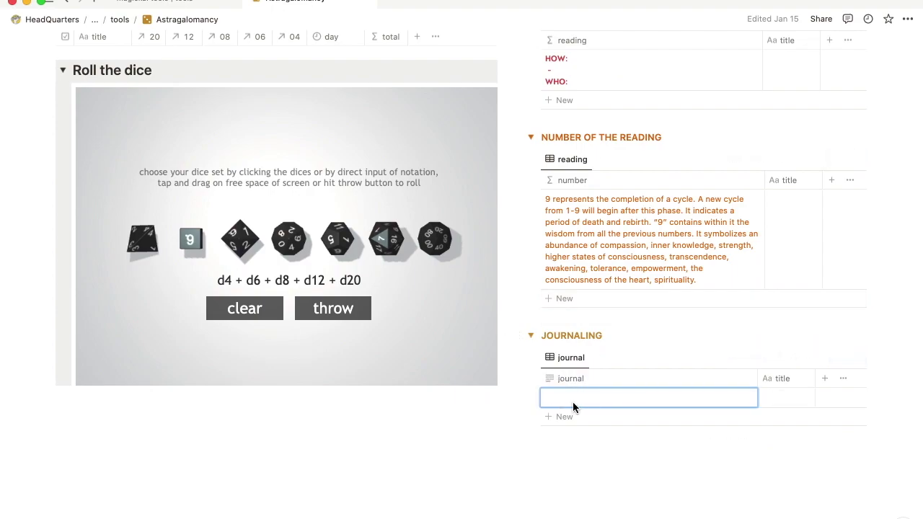
Clear the dice set in the roller, choose d4 and d8, throw them, and return to the dice selection
{"action": "scroll", "coordinate": [312, 170], "scroll_direction": "up", "scroll_amount": 3}
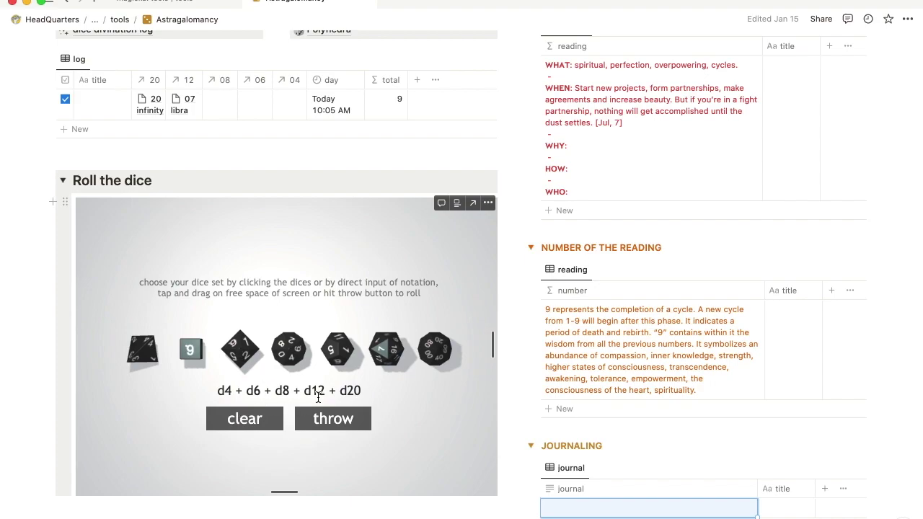
{"action": "left_click", "coordinate": [244, 419]}
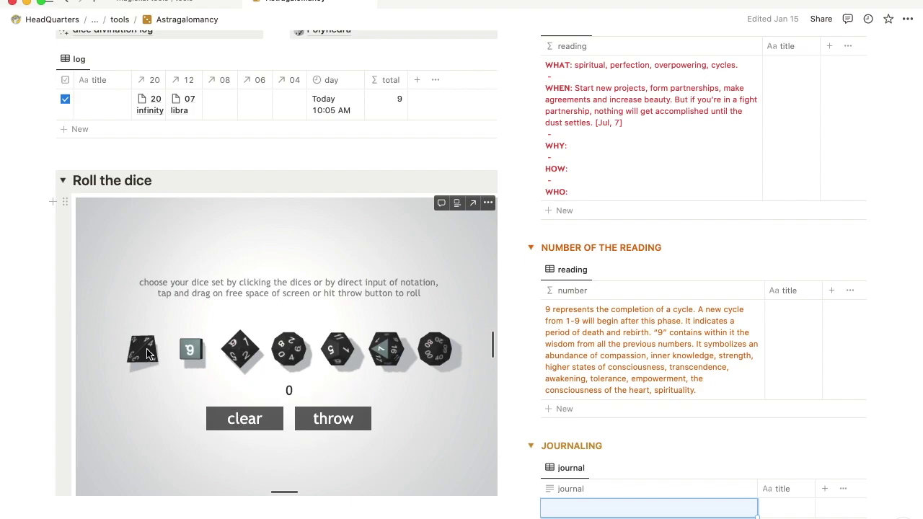
{"action": "left_click", "coordinate": [234, 357]}
{"action": "left_click", "coordinate": [301, 425]}
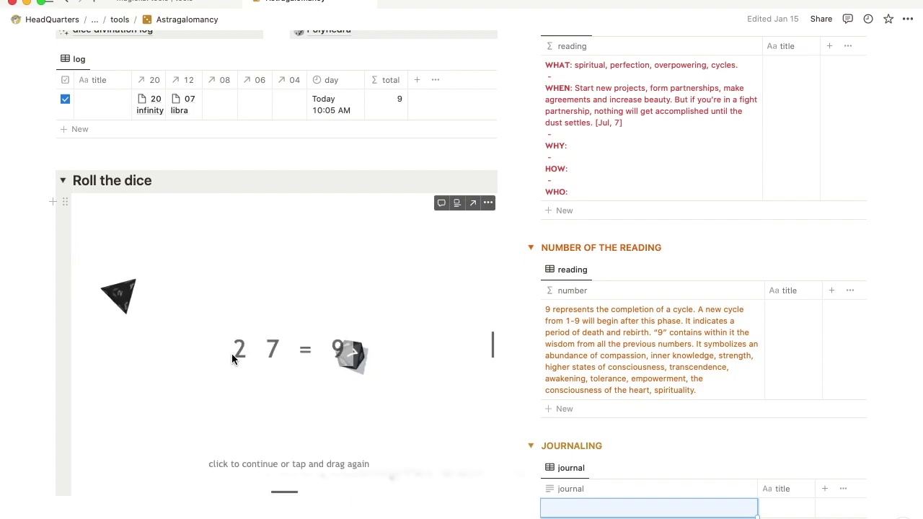
{"action": "left_click", "coordinate": [278, 395]}
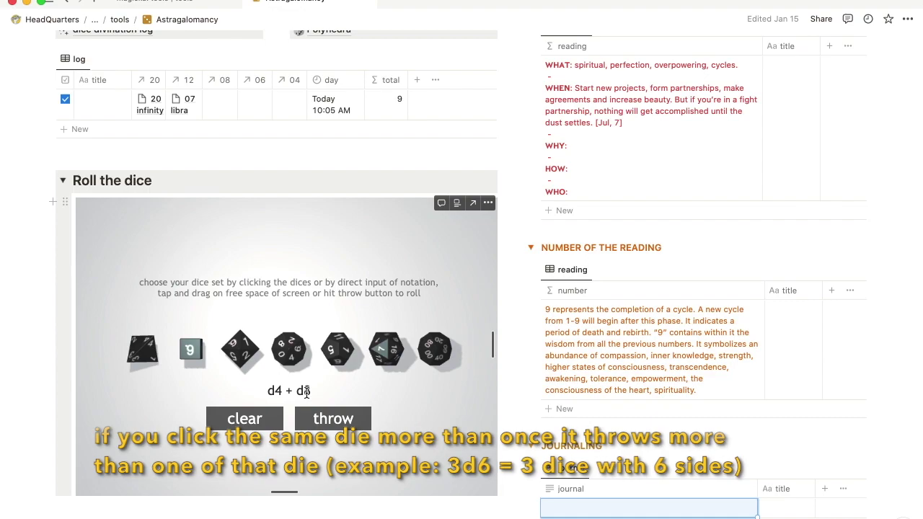
Replace the dice set in the roller with d10 and d100
{"action": "left_click", "coordinate": [252, 418]}
{"action": "left_click", "coordinate": [290, 351]}
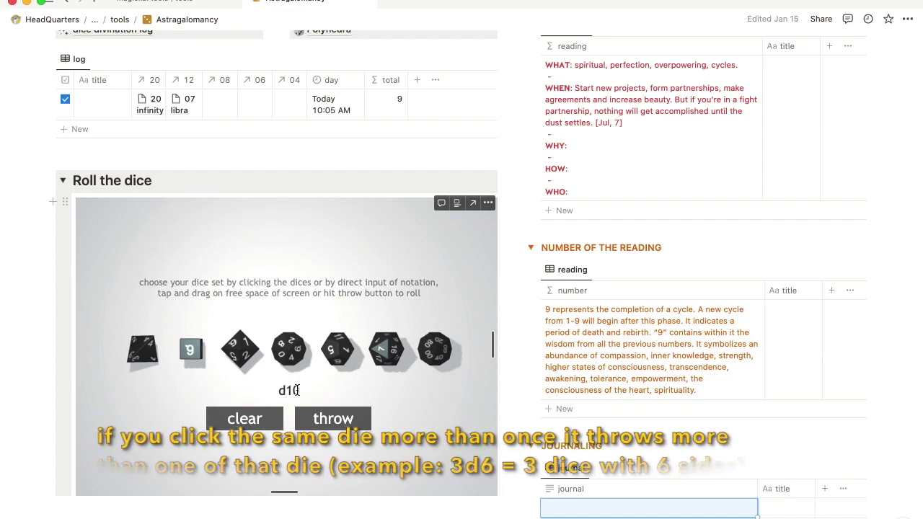
{"action": "left_click", "coordinate": [423, 359]}
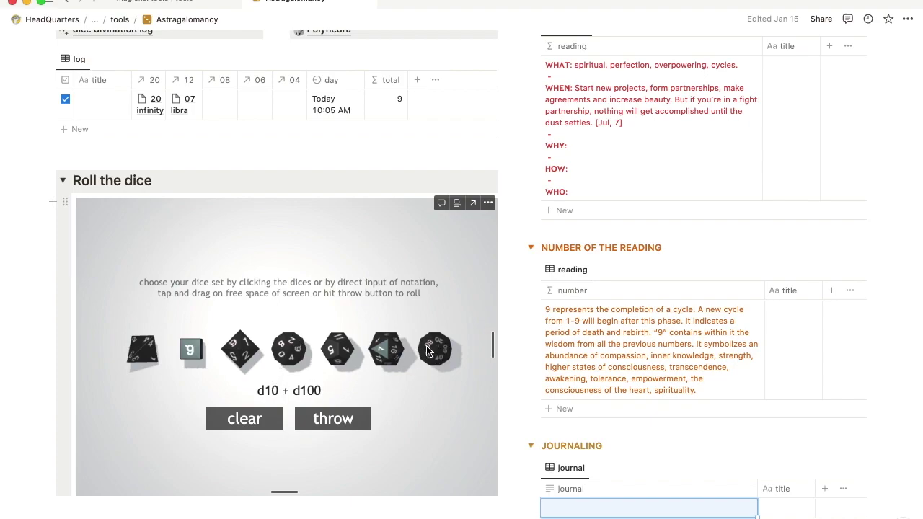
Clear the dice roller and build a set of d4, d6, d8, d12 and d20
{"action": "left_click", "coordinate": [244, 421]}
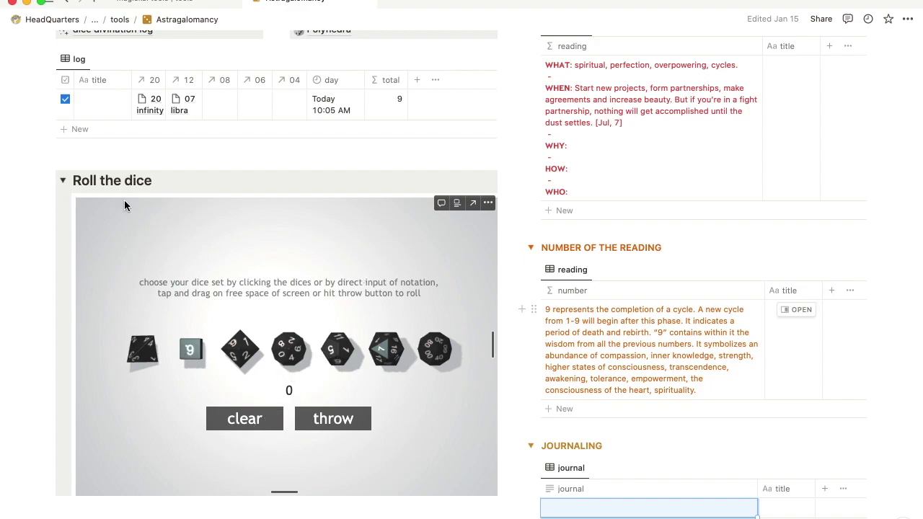
{"action": "left_click", "coordinate": [142, 353]}
{"action": "left_click", "coordinate": [192, 352]}
{"action": "left_click", "coordinate": [231, 357]}
{"action": "left_click", "coordinate": [340, 362]}
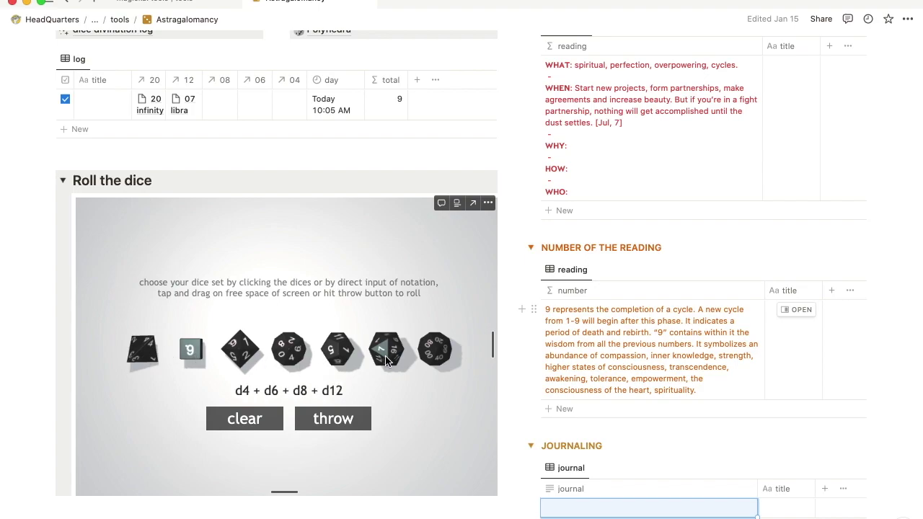
{"action": "left_click", "coordinate": [387, 361]}
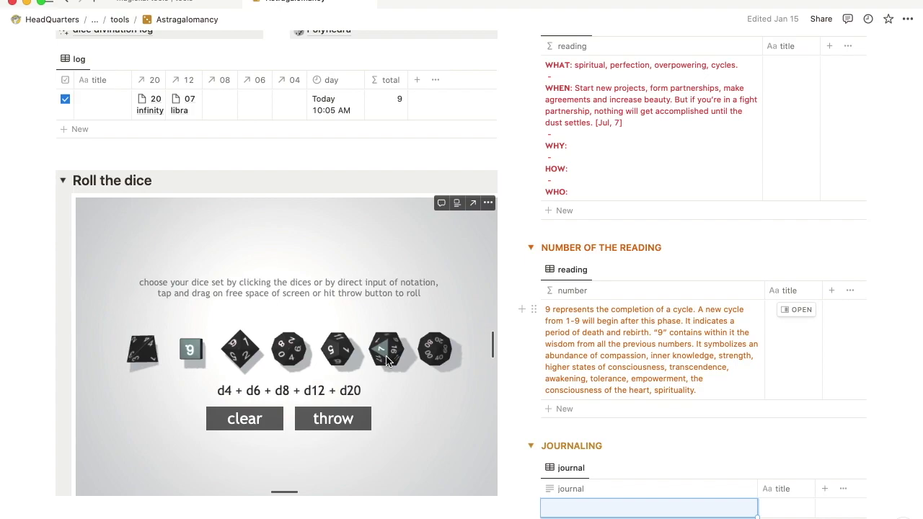
Clear the set and choose only d10, and collapse and reopen the Roll the dice section to reload the roller
{"action": "left_click", "coordinate": [272, 430]}
{"action": "left_click", "coordinate": [289, 353]}
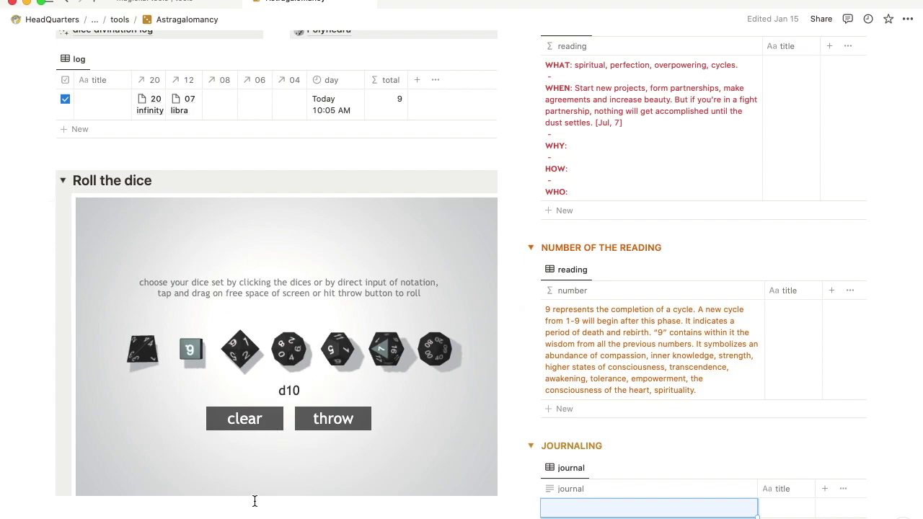
{"action": "left_click", "coordinate": [61, 183]}
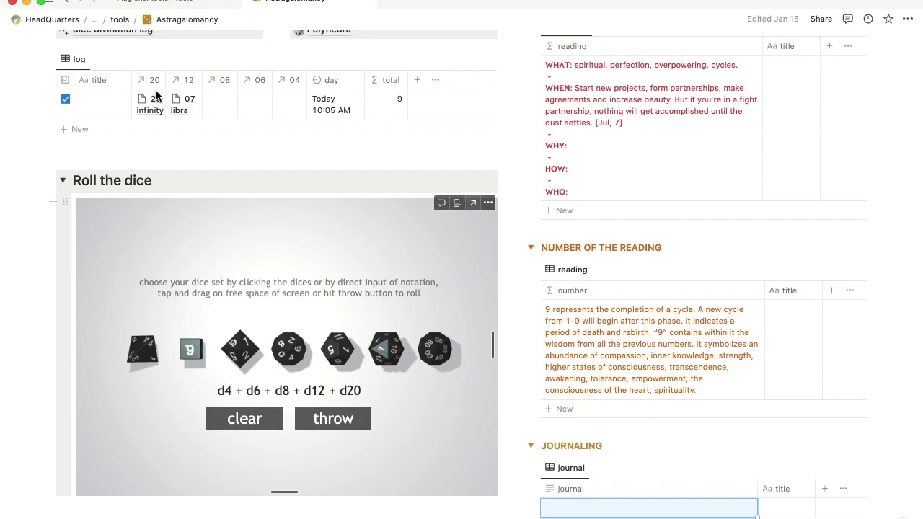
Delete the untitled entry from the casting log and return to the tools gallery
{"action": "left_click", "coordinate": [55, 104]}
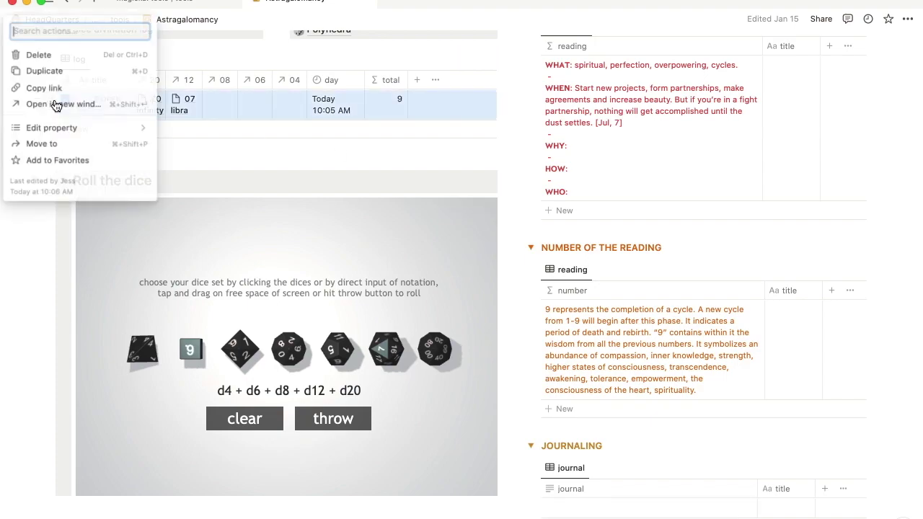
{"action": "left_click", "coordinate": [50, 56]}
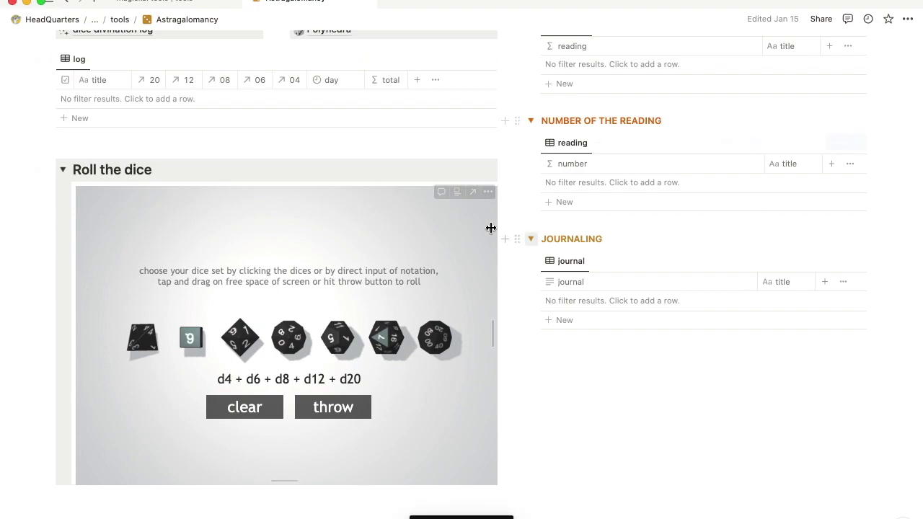
{"action": "scroll", "coordinate": [432, 246], "scroll_direction": "up", "scroll_amount": 3}
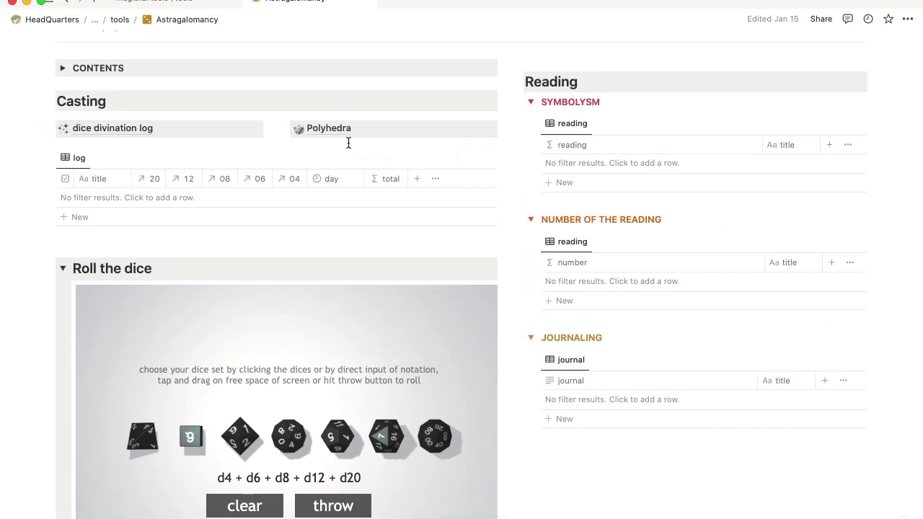
{"action": "scroll", "coordinate": [347, 142], "scroll_direction": "up", "scroll_amount": 3}
{"action": "scroll", "coordinate": [348, 142], "scroll_direction": "down", "scroll_amount": 2}
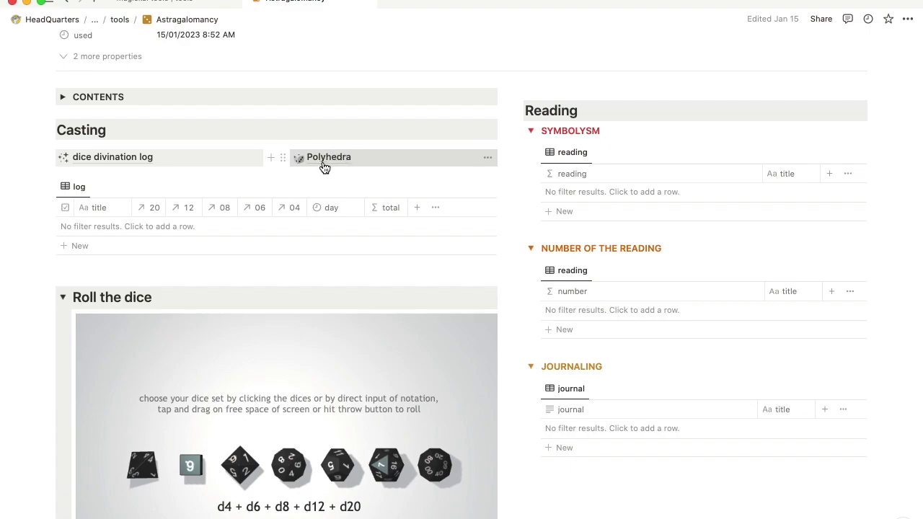
{"action": "left_click", "coordinate": [120, 21]}
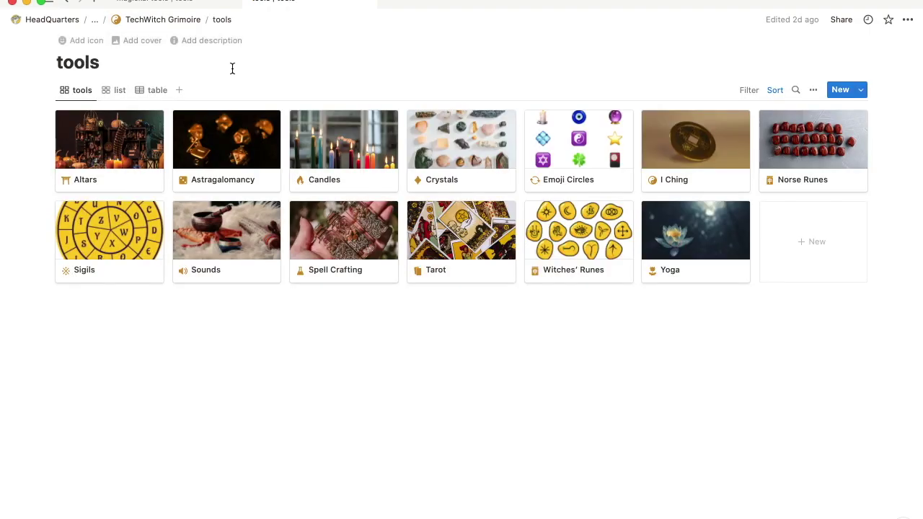